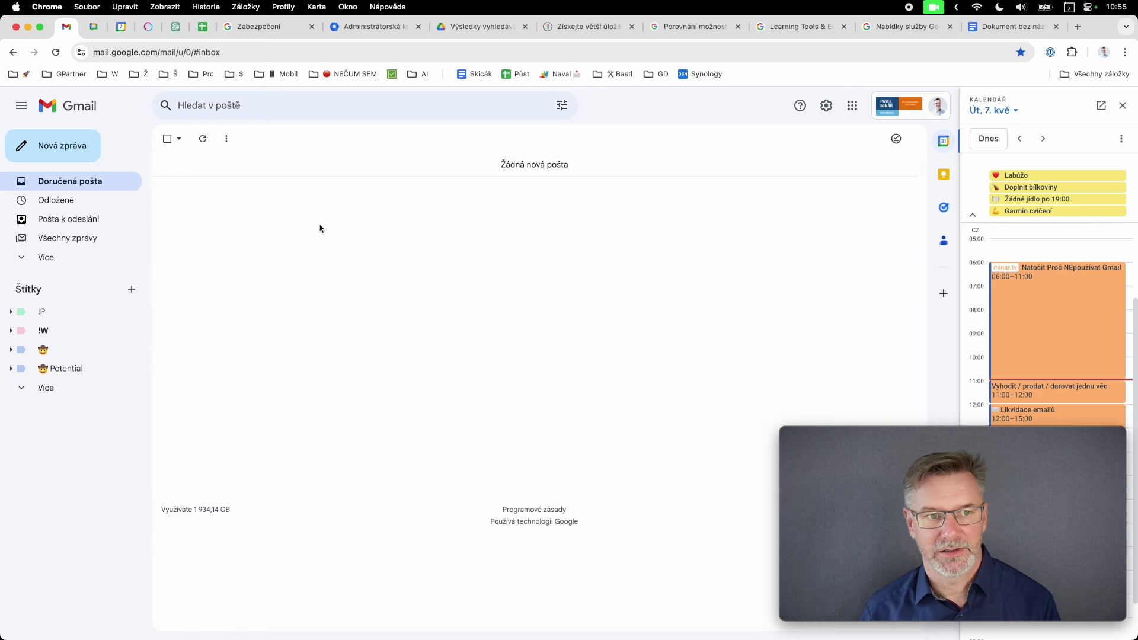
Review the sign-in and two-step verification settings on the Google Account security page (Zabezpečení), down to the devices section
{"action": "left_click", "coordinate": [247, 27]}
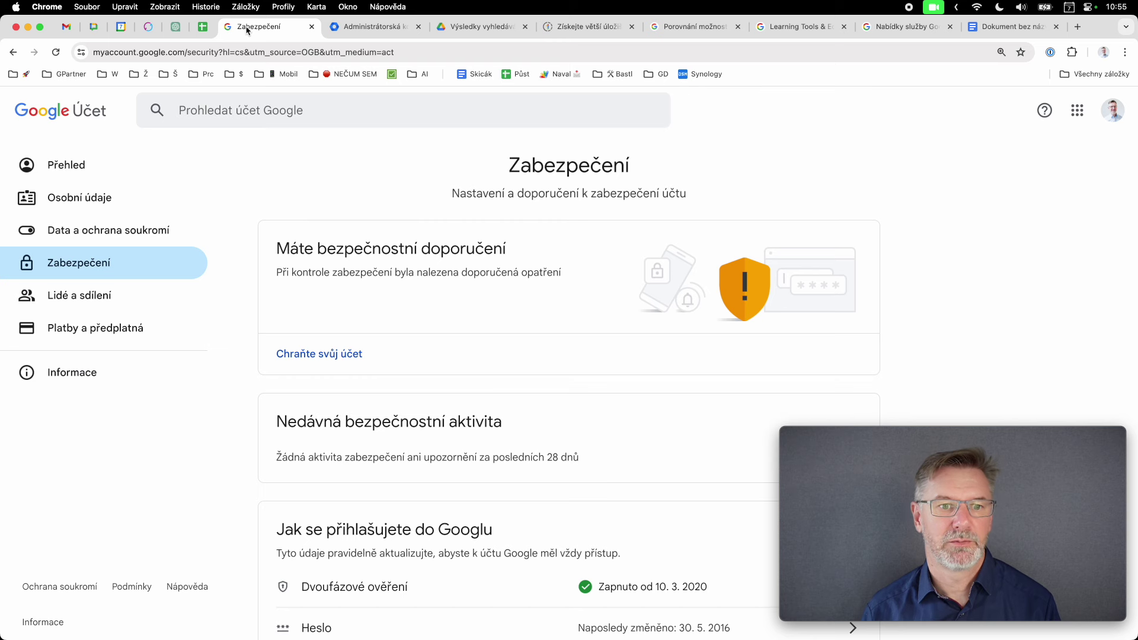
{"action": "scroll", "coordinate": [360, 271], "scroll_direction": "down", "scroll_amount": 1}
{"action": "scroll", "coordinate": [359, 271], "scroll_direction": "down", "scroll_amount": 3}
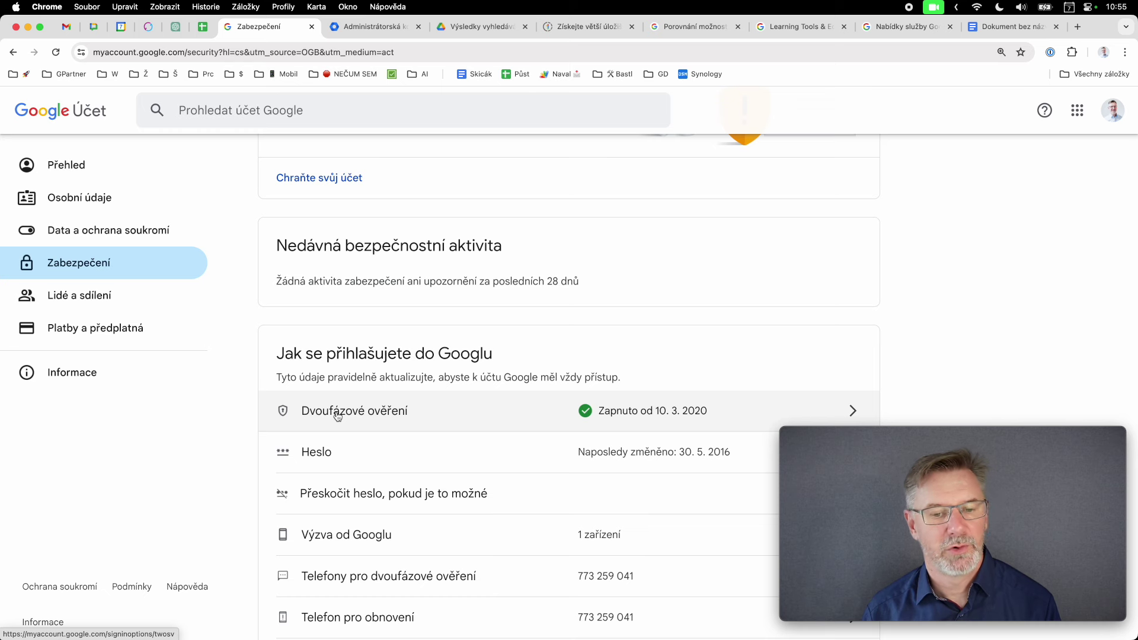
{"action": "scroll", "coordinate": [510, 461], "scroll_direction": "down", "scroll_amount": 6}
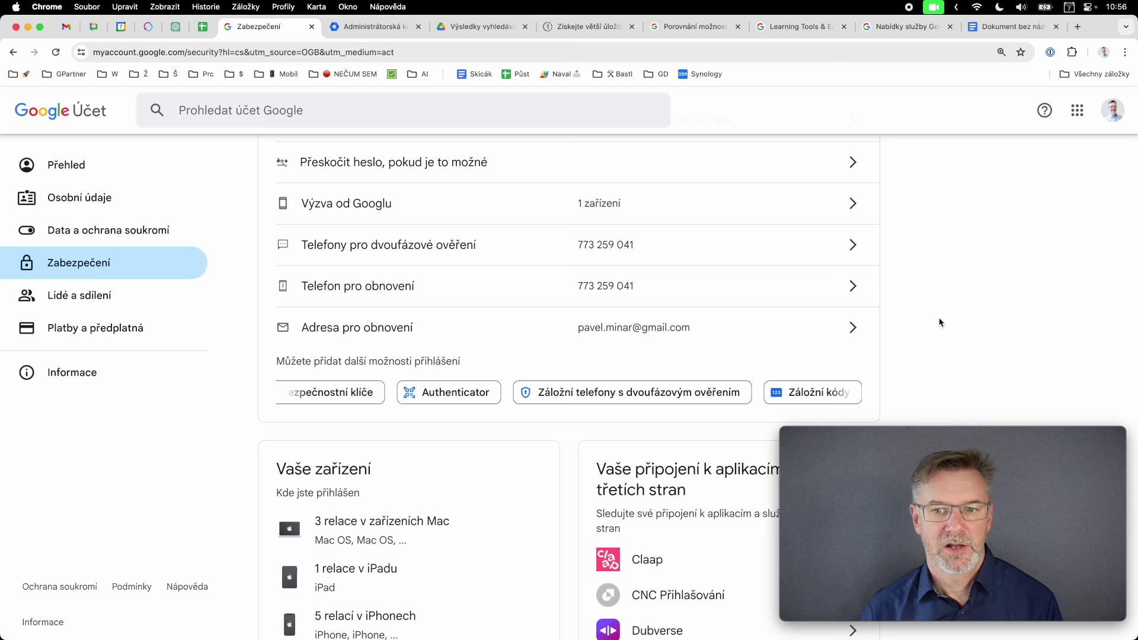
Return to the Gmail inbox and view the account switcher with its delegated accounts, closing it again
{"action": "left_click", "coordinate": [67, 28]}
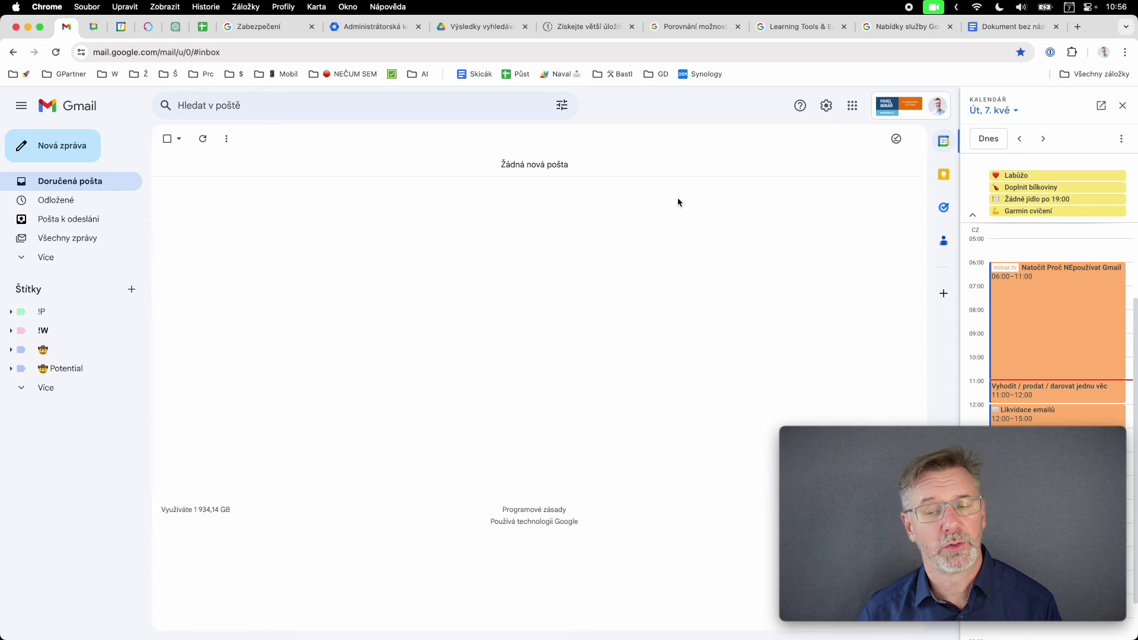
{"action": "left_click", "coordinate": [938, 104]}
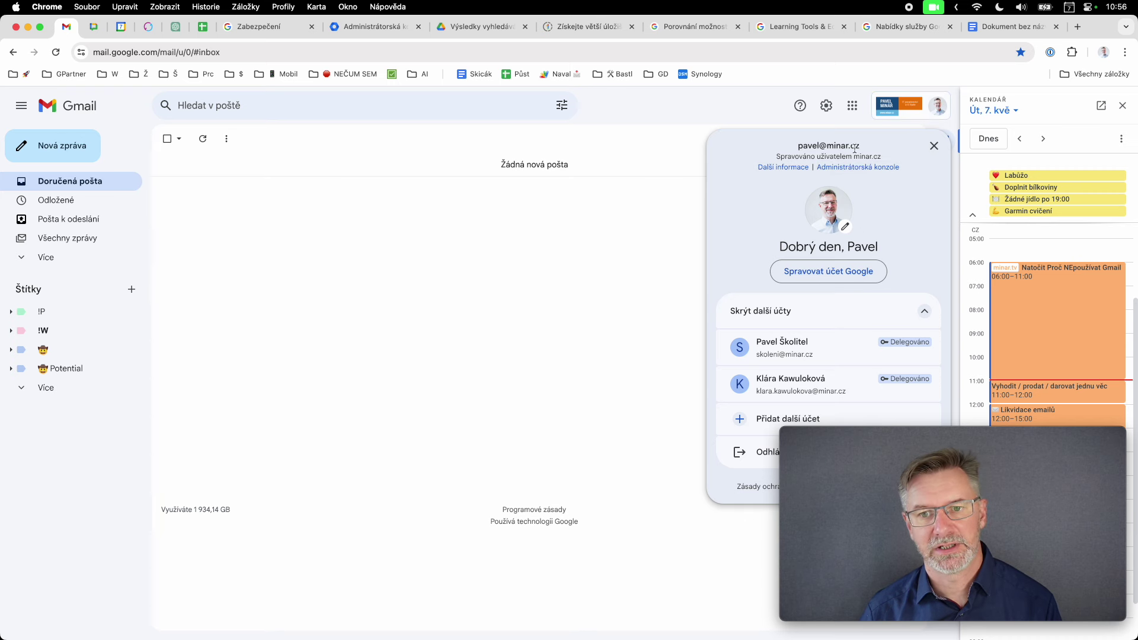
{"action": "left_click", "coordinate": [584, 234]}
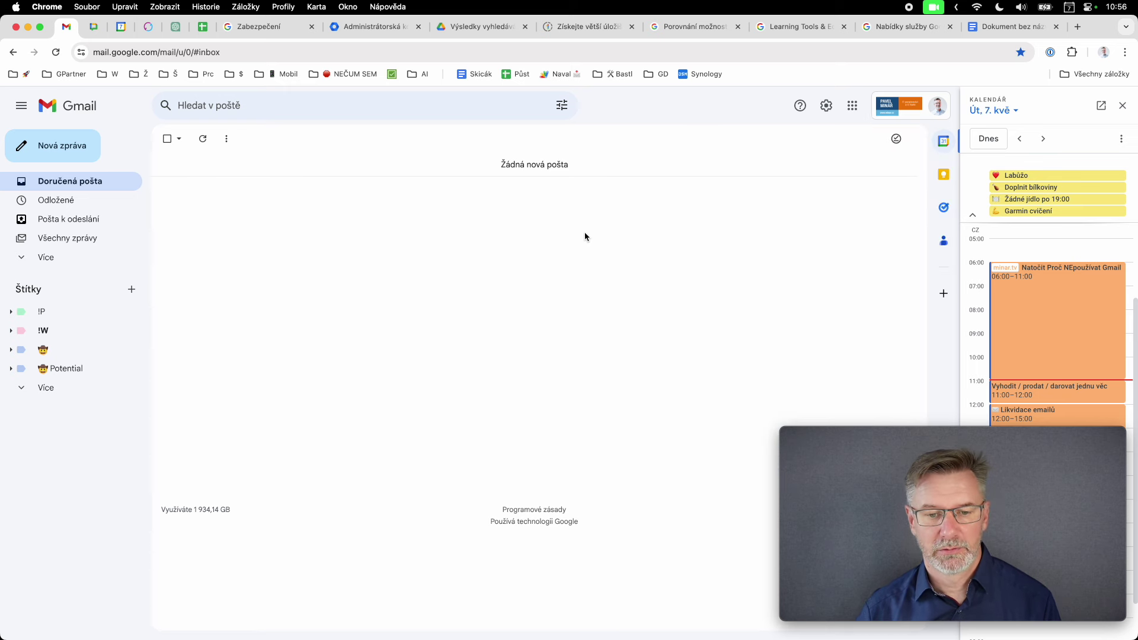
Open photos.google.com in a new browser tab, view the photo library, and close that tab
{"action": "key", "text": "super+t"}
{"action": "type", "text": "ph"}
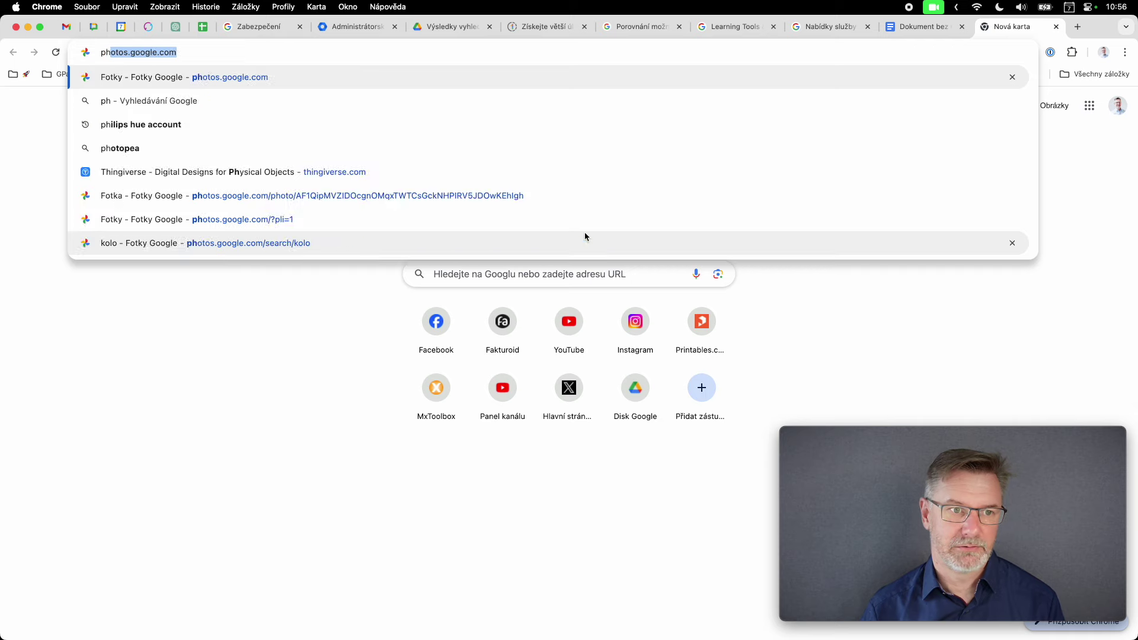
{"action": "key", "text": "Return"}
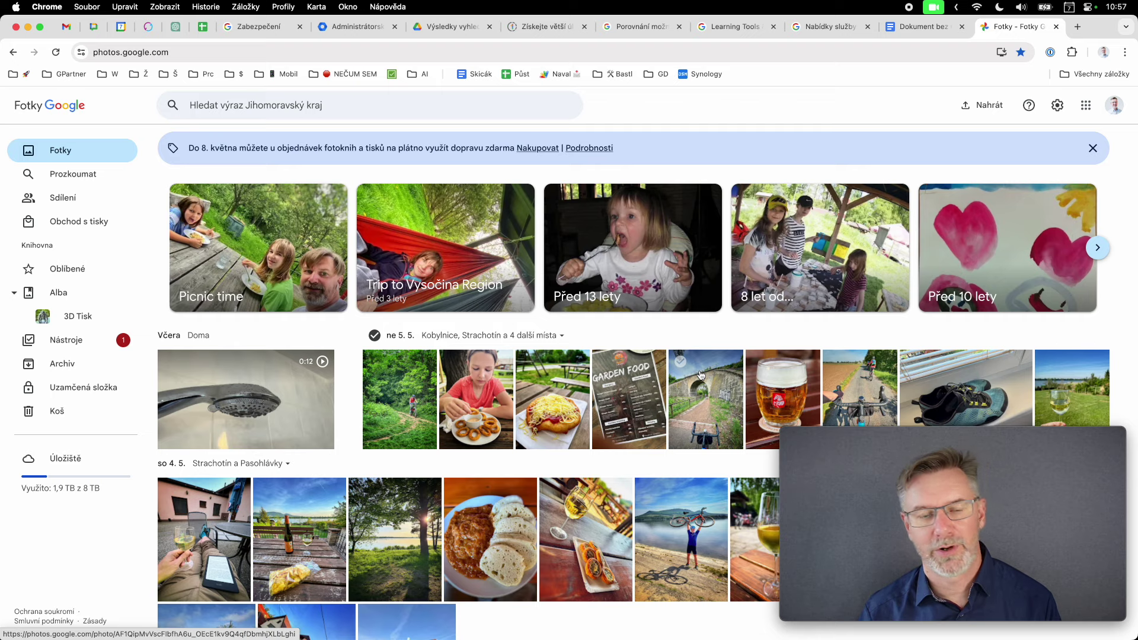
{"action": "key", "text": "super+w"}
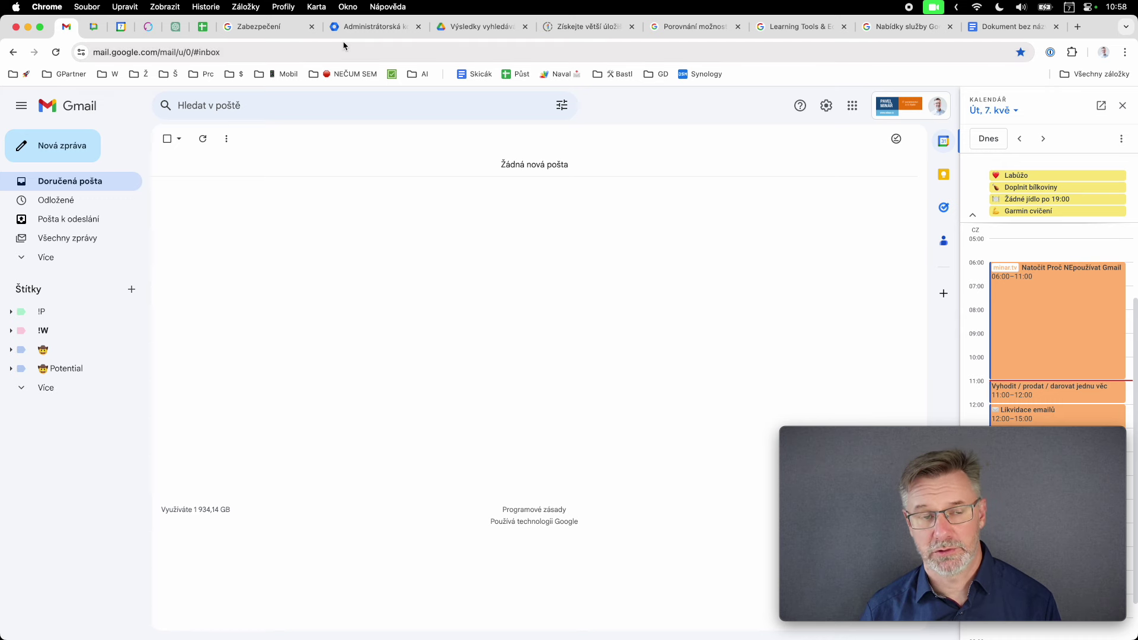
Open user management in the Google Admin console and show the additional actions for the second listed user
{"action": "left_click", "coordinate": [348, 34]}
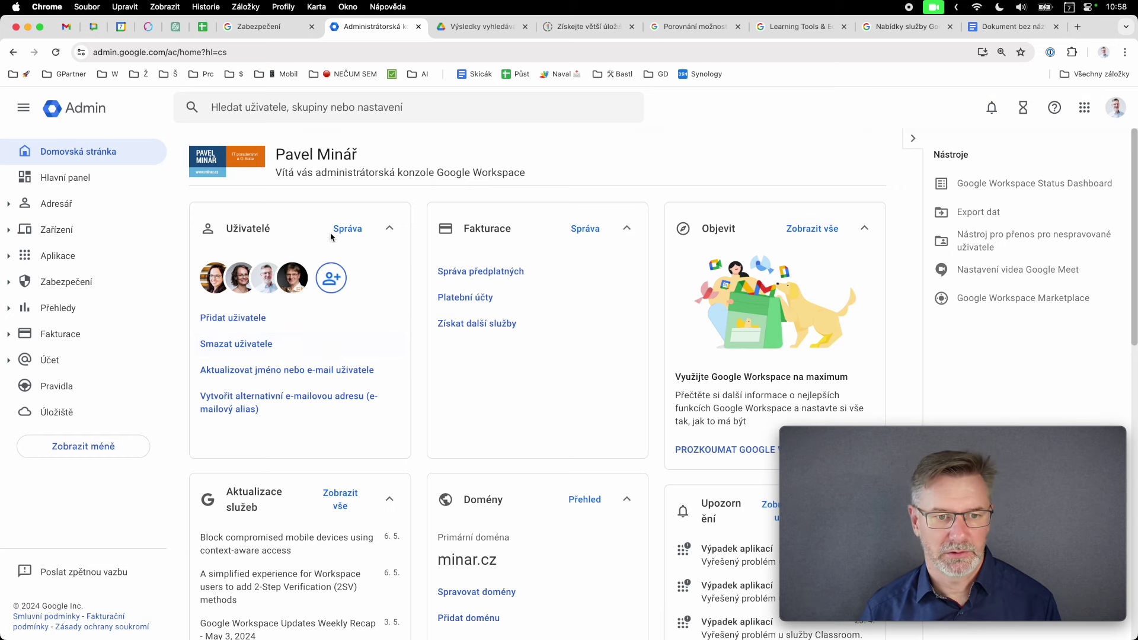
{"action": "left_click", "coordinate": [345, 230]}
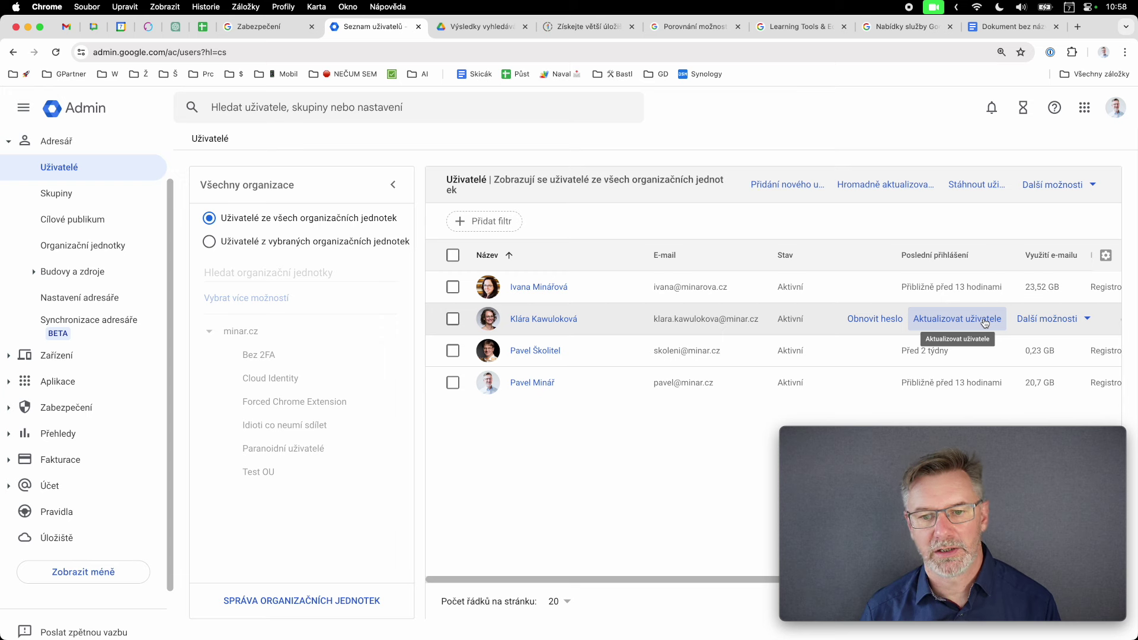
{"action": "left_click", "coordinate": [1058, 320]}
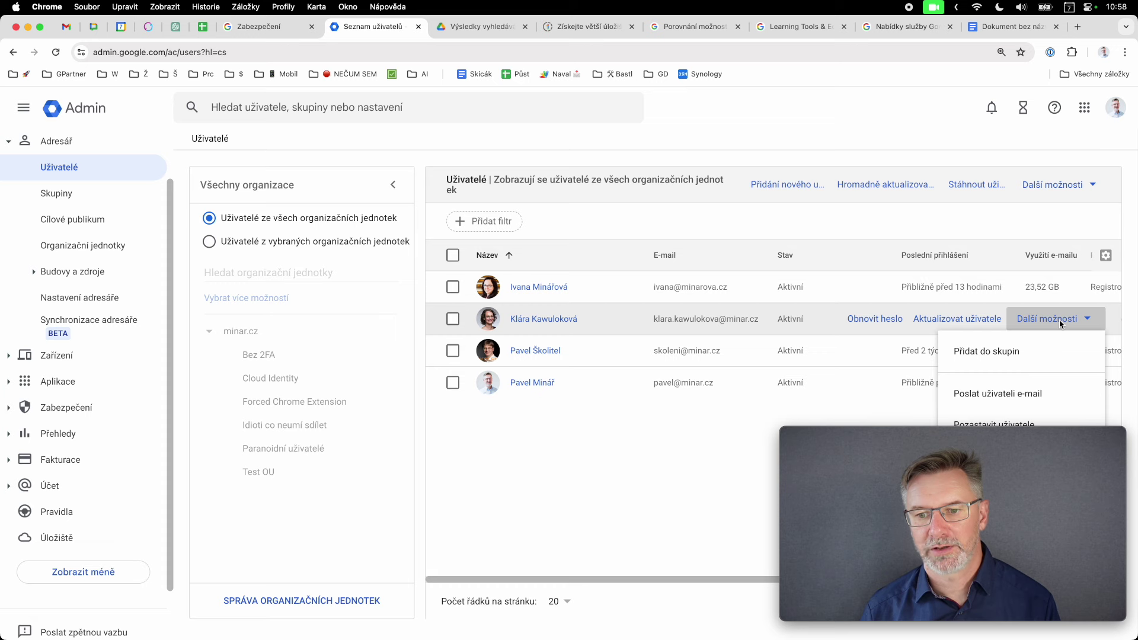
{"action": "mouse_move", "coordinate": [994, 440]}
{"action": "left_click_drag", "start_coordinate": [994, 440], "coordinate": [726, 435]}
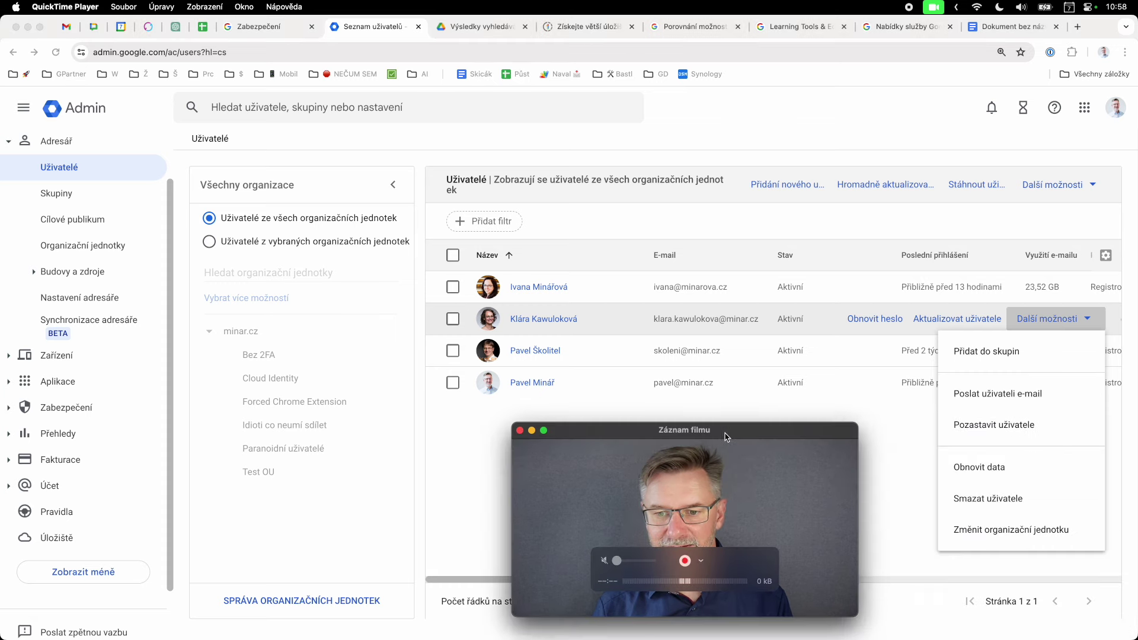
Review the data transfer options in the second user's deletion form (Smazat uživatele), then close it without deleting
{"action": "left_click", "coordinate": [994, 504]}
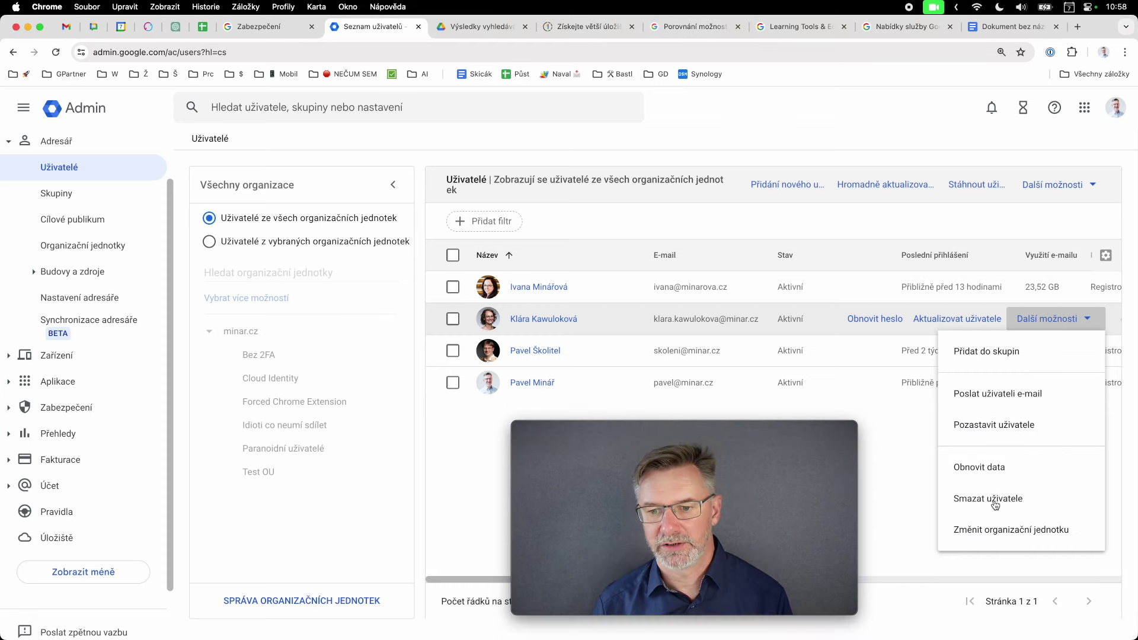
{"action": "left_click", "coordinate": [994, 504]}
{"action": "left_click_drag", "start_coordinate": [734, 435], "coordinate": [990, 444]}
{"action": "scroll", "coordinate": [533, 408], "scroll_direction": "down", "scroll_amount": 4}
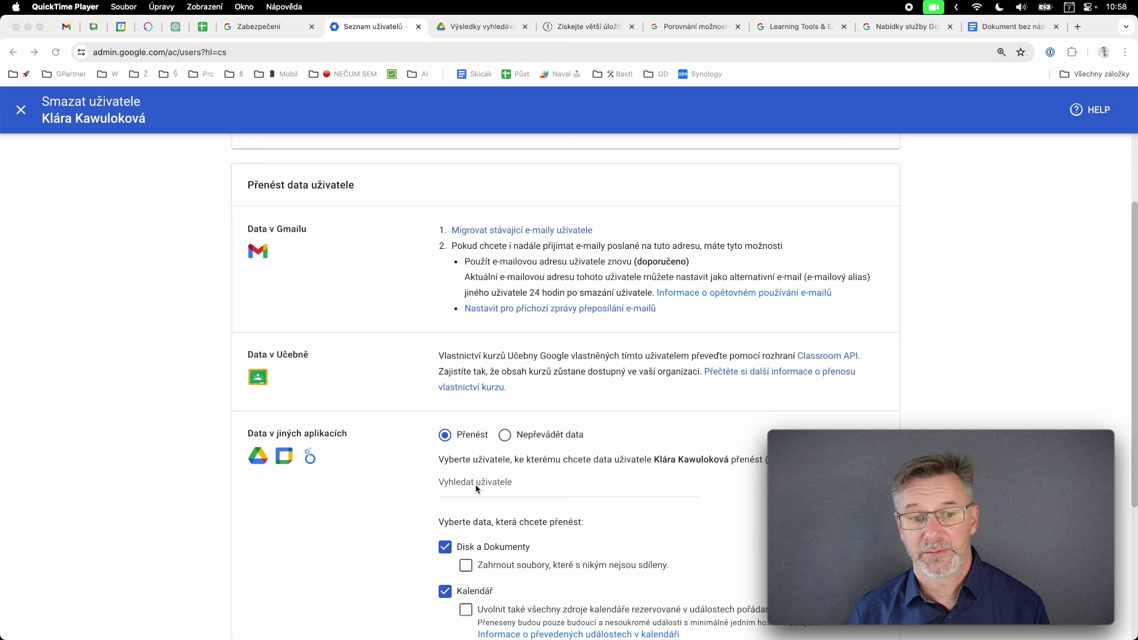
{"action": "left_click", "coordinate": [21, 118]}
{"action": "left_click", "coordinate": [21, 112]}
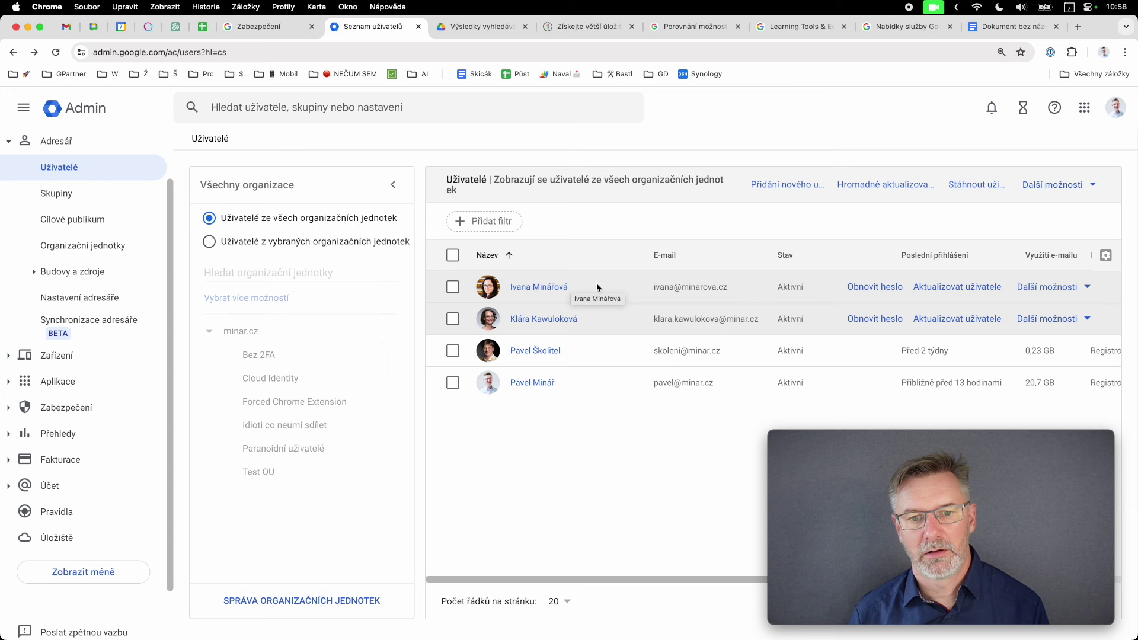
Open Obnovit data for the first listed user, view the applications available for restoring, and cancel the dialog
{"action": "left_click", "coordinate": [1053, 289]}
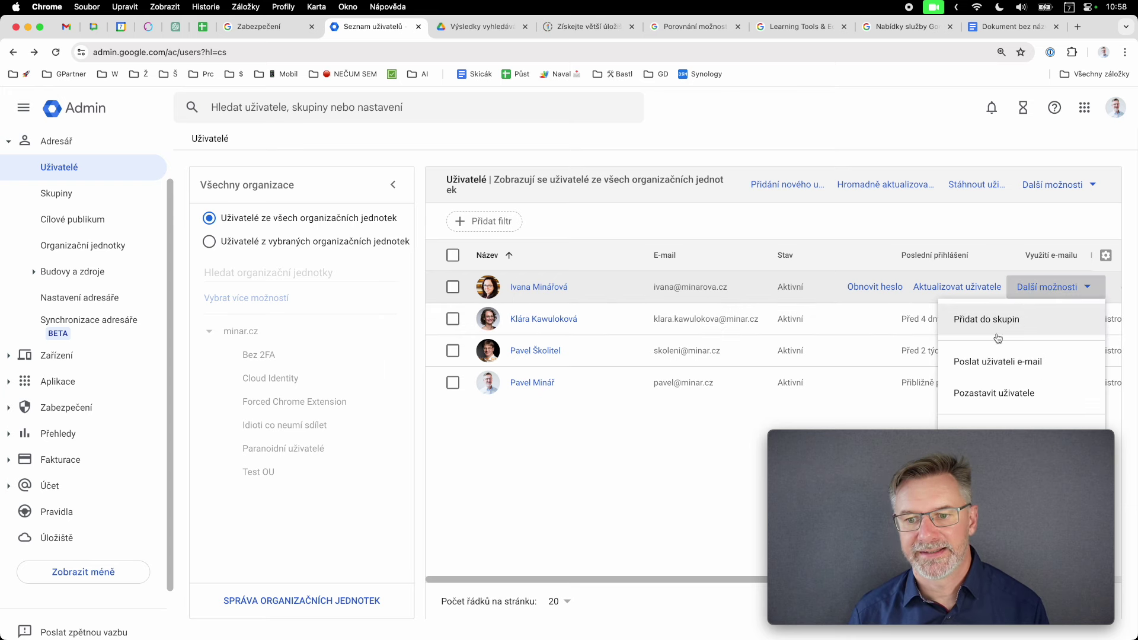
{"action": "left_click_drag", "start_coordinate": [969, 439], "coordinate": [748, 436]}
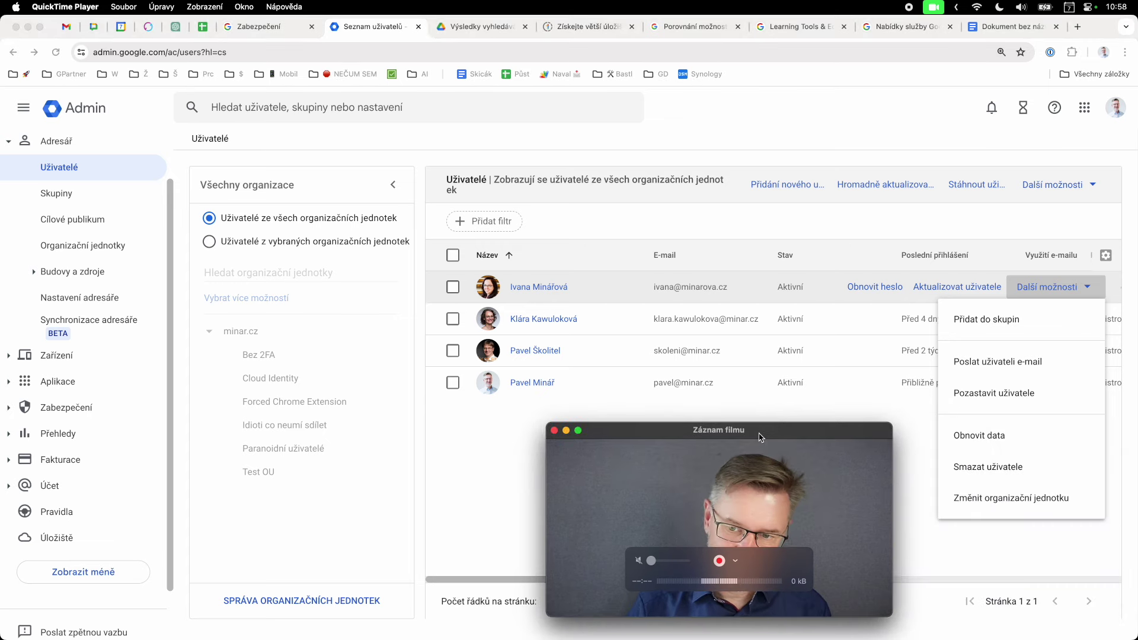
{"action": "left_click", "coordinate": [993, 437]}
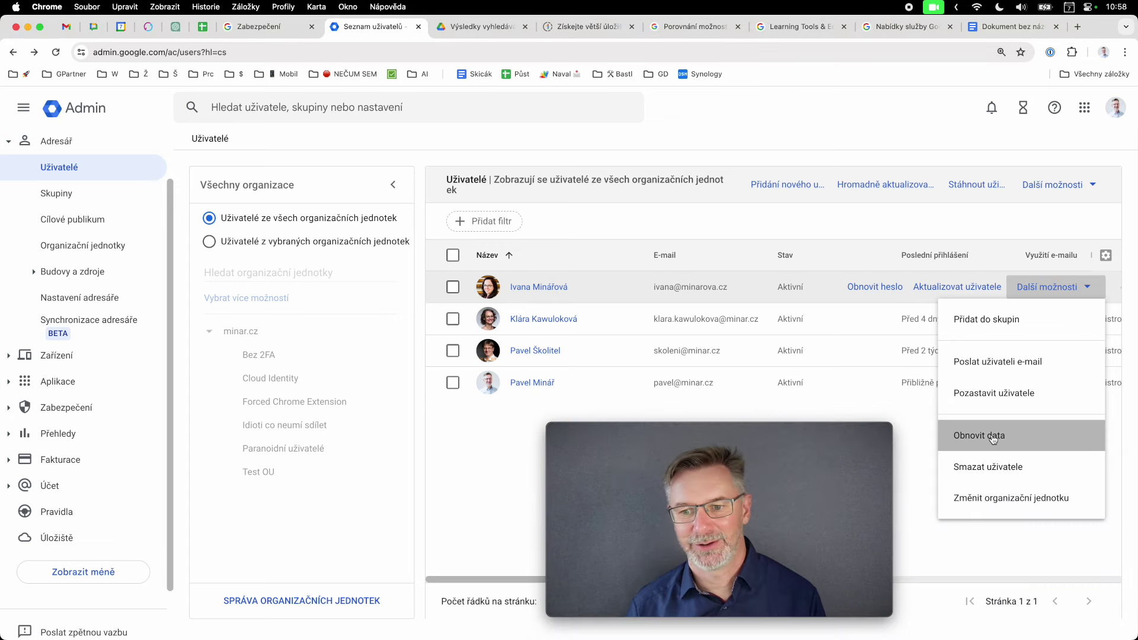
{"action": "left_click", "coordinate": [993, 436]}
{"action": "left_click_drag", "start_coordinate": [780, 434], "coordinate": [1000, 436]}
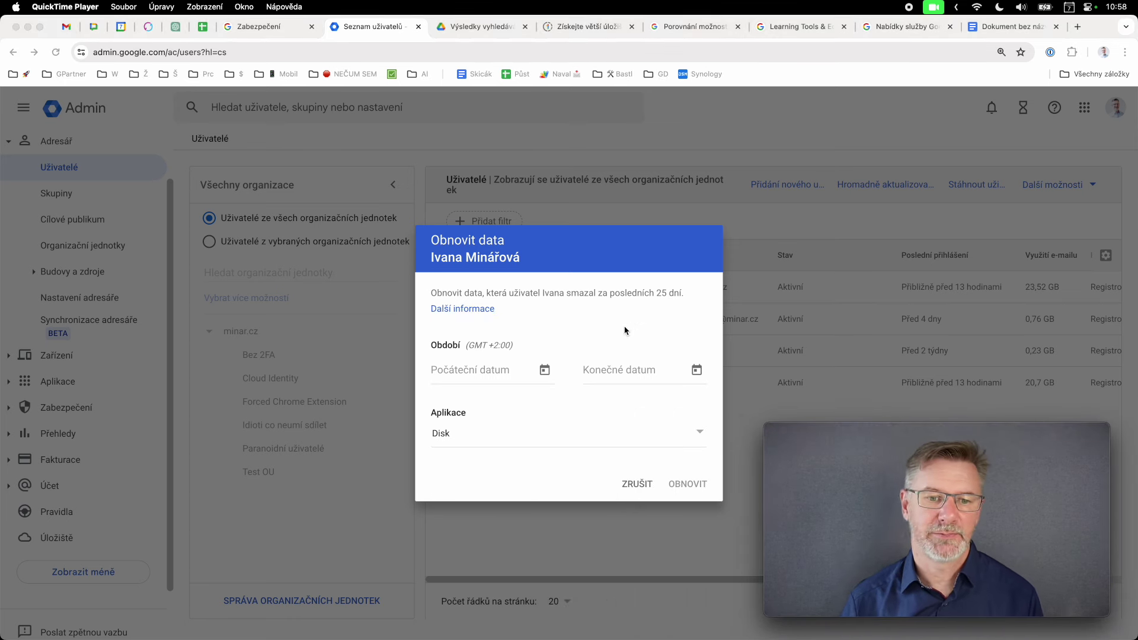
{"action": "left_click", "coordinate": [460, 433]}
{"action": "left_click", "coordinate": [460, 434]}
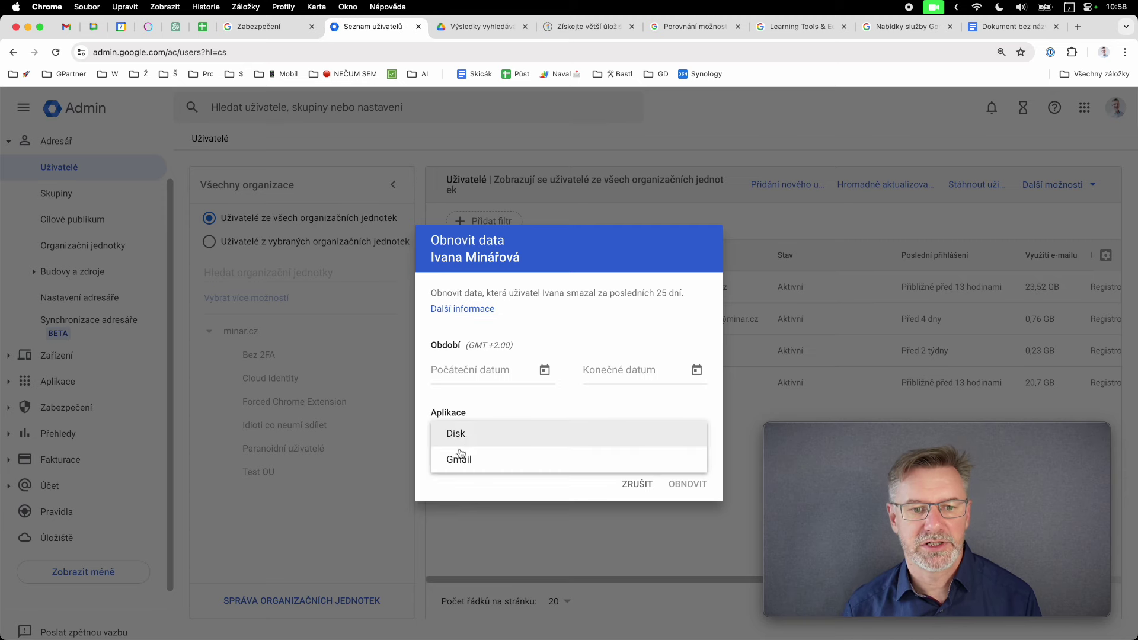
{"action": "left_click", "coordinate": [474, 490]}
{"action": "left_click", "coordinate": [634, 484]}
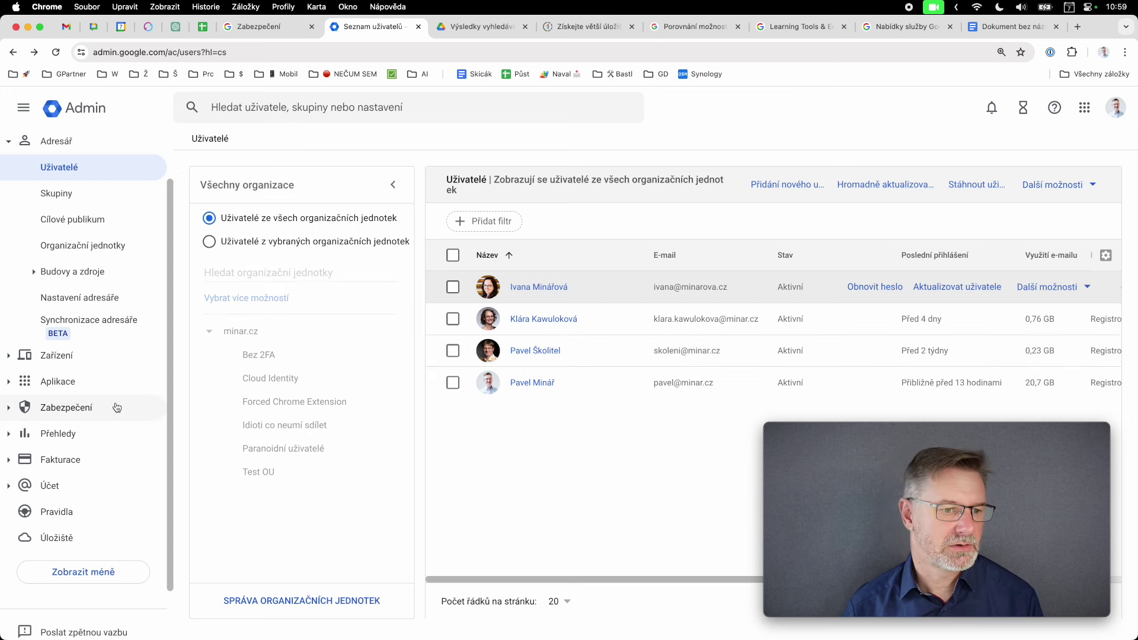
Open the Calendar log events (Události protokolu Kalendáře) under Audit a šetření and look through the entries
{"action": "left_click", "coordinate": [45, 434]}
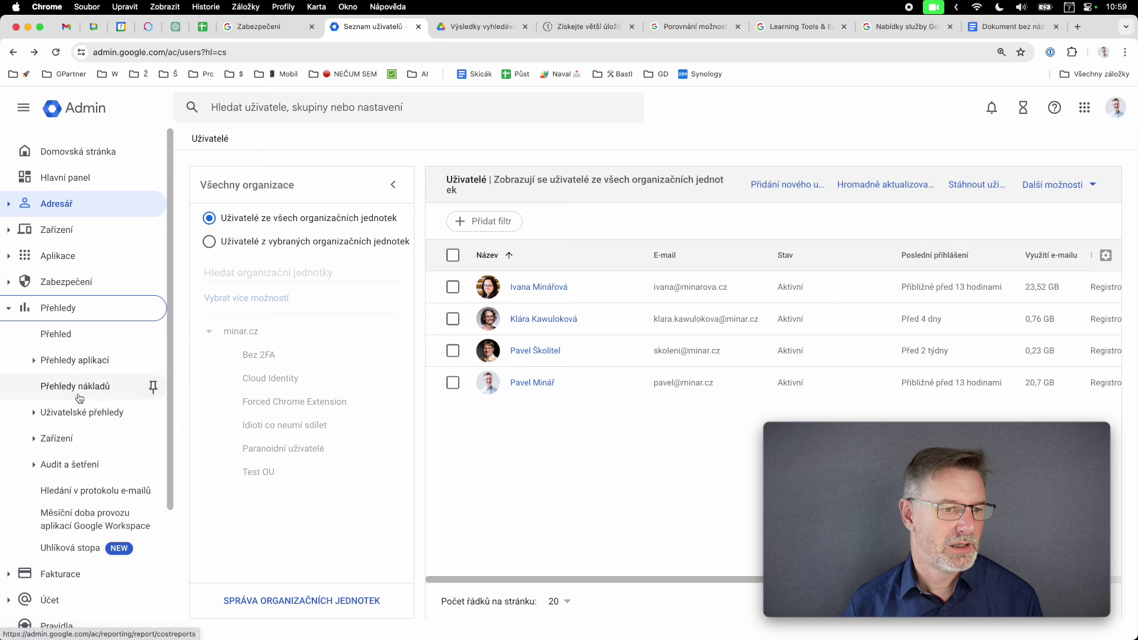
{"action": "left_click", "coordinate": [69, 466]}
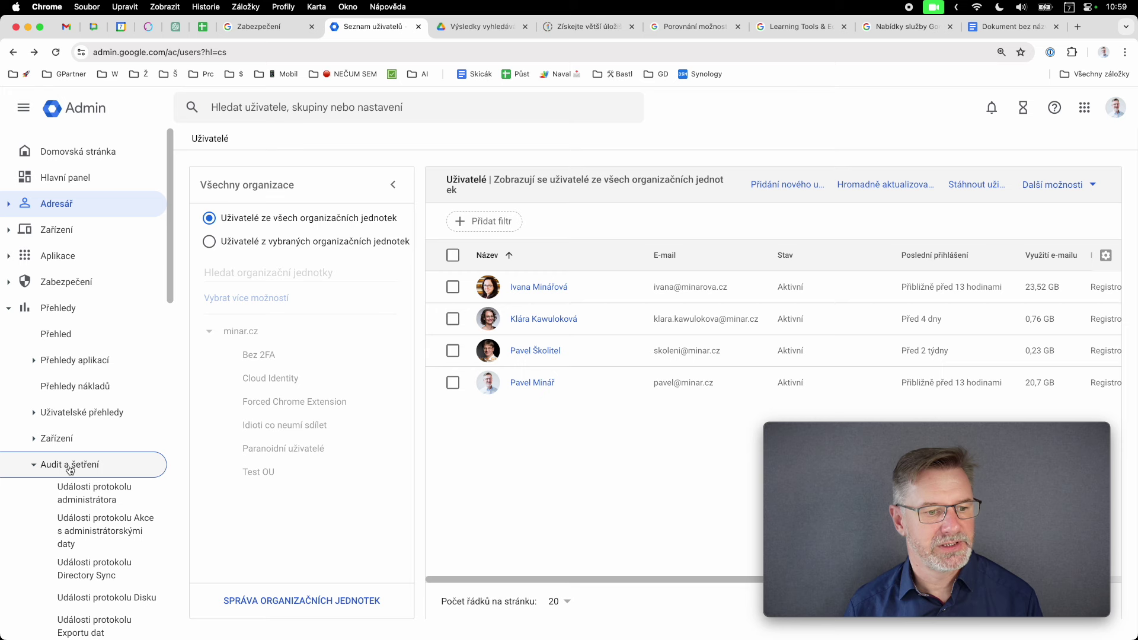
{"action": "scroll", "coordinate": [95, 514], "scroll_direction": "down", "scroll_amount": 3}
{"action": "scroll", "coordinate": [97, 516], "scroll_direction": "down", "scroll_amount": 1}
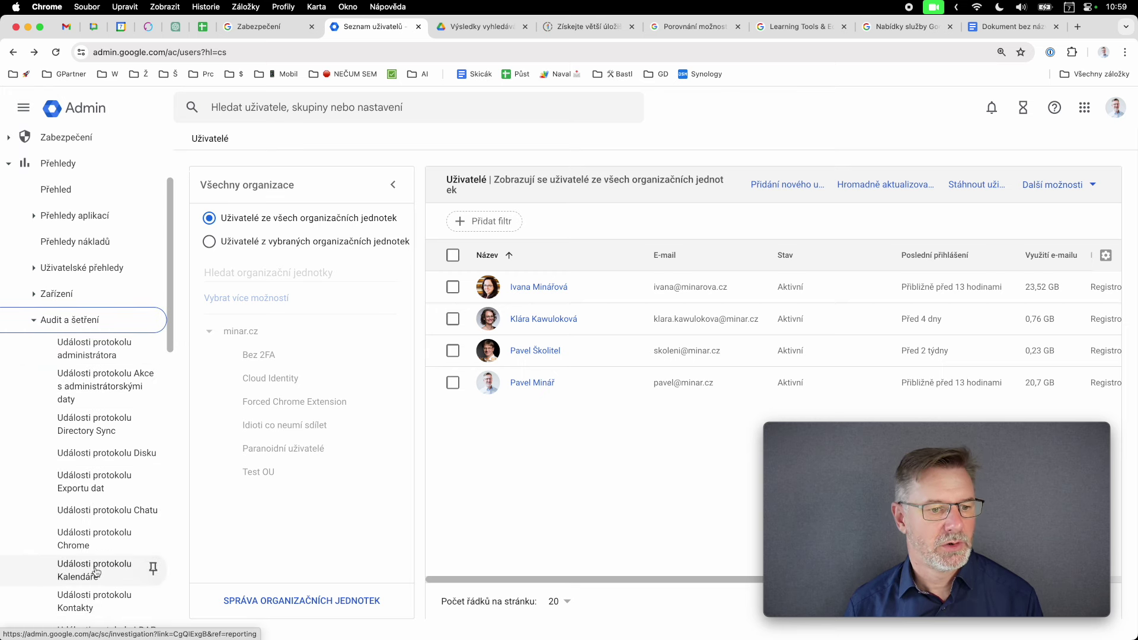
{"action": "left_click", "coordinate": [96, 570]}
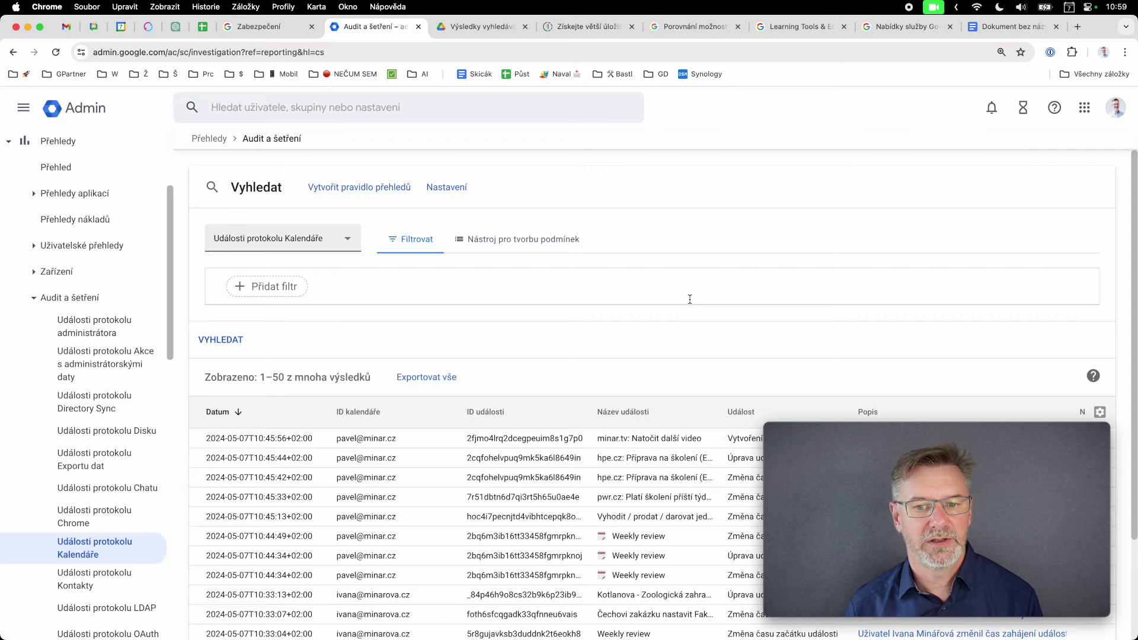
{"action": "scroll", "coordinate": [688, 432], "scroll_direction": "down", "scroll_amount": 1}
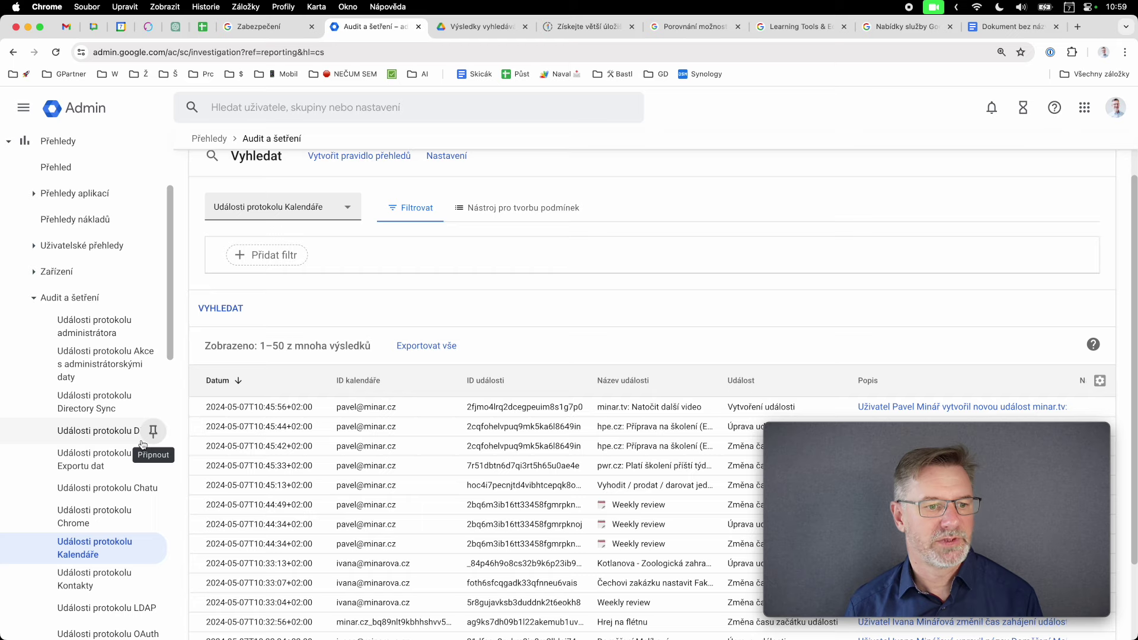
Open the email log search page (Hledání v protokolu e-mailů) in the reports section
{"action": "scroll", "coordinate": [142, 444], "scroll_direction": "down", "scroll_amount": 8}
{"action": "scroll", "coordinate": [143, 444], "scroll_direction": "down", "scroll_amount": 5}
{"action": "left_click", "coordinate": [102, 323]}
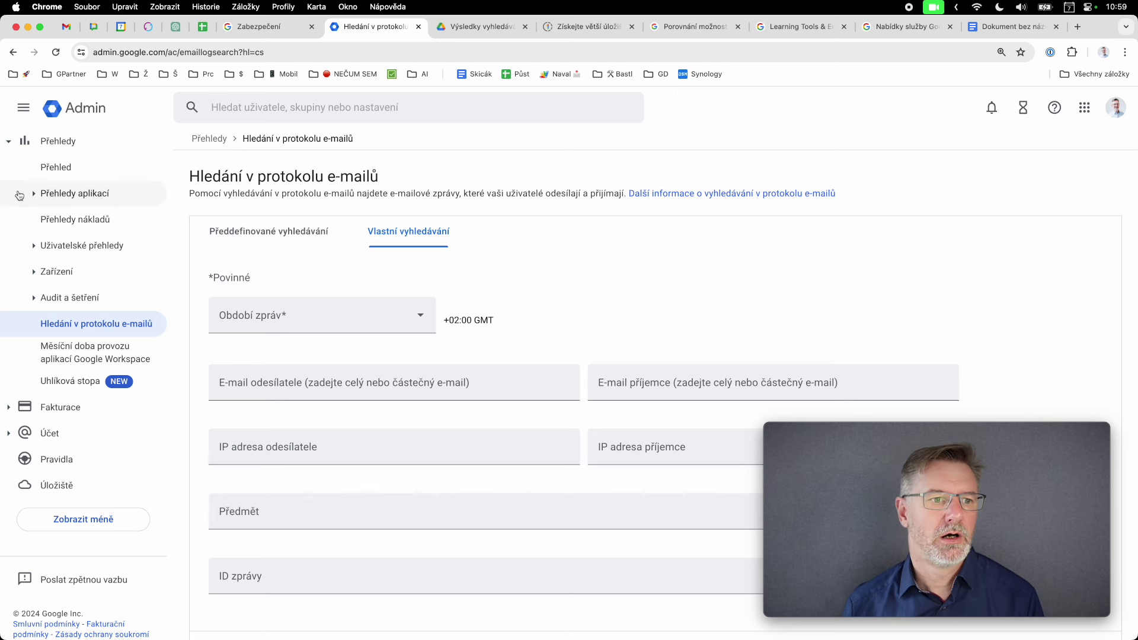
Open the domain management page (Spravovat domény) in the account section and view the listed domains
{"action": "left_click", "coordinate": [7, 152]}
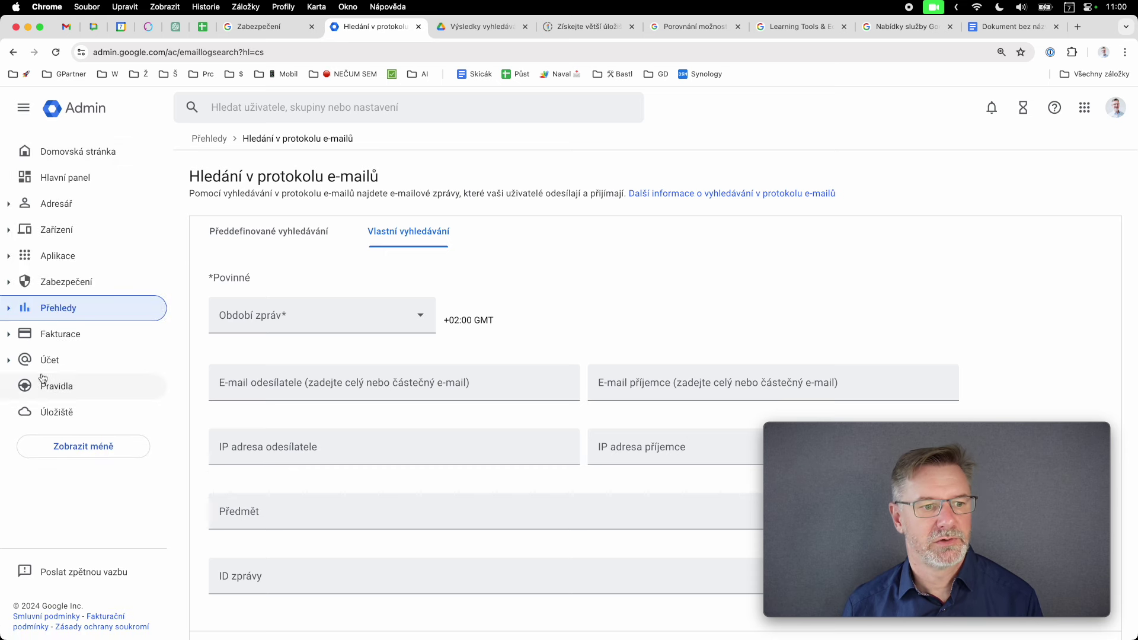
{"action": "left_click", "coordinate": [10, 360]}
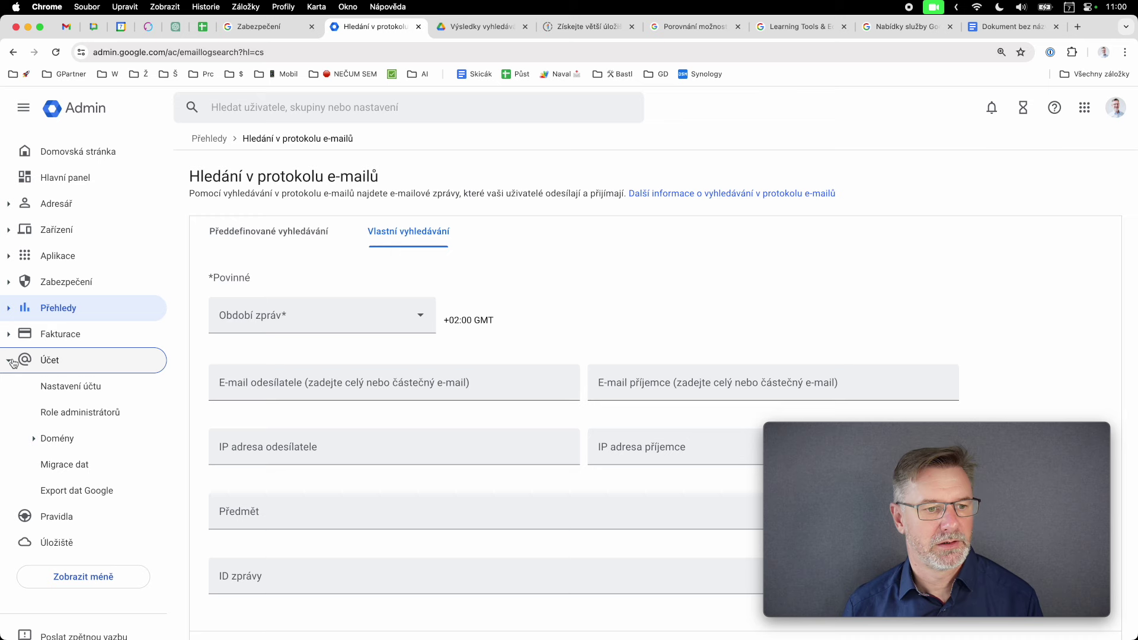
{"action": "left_click", "coordinate": [59, 439]}
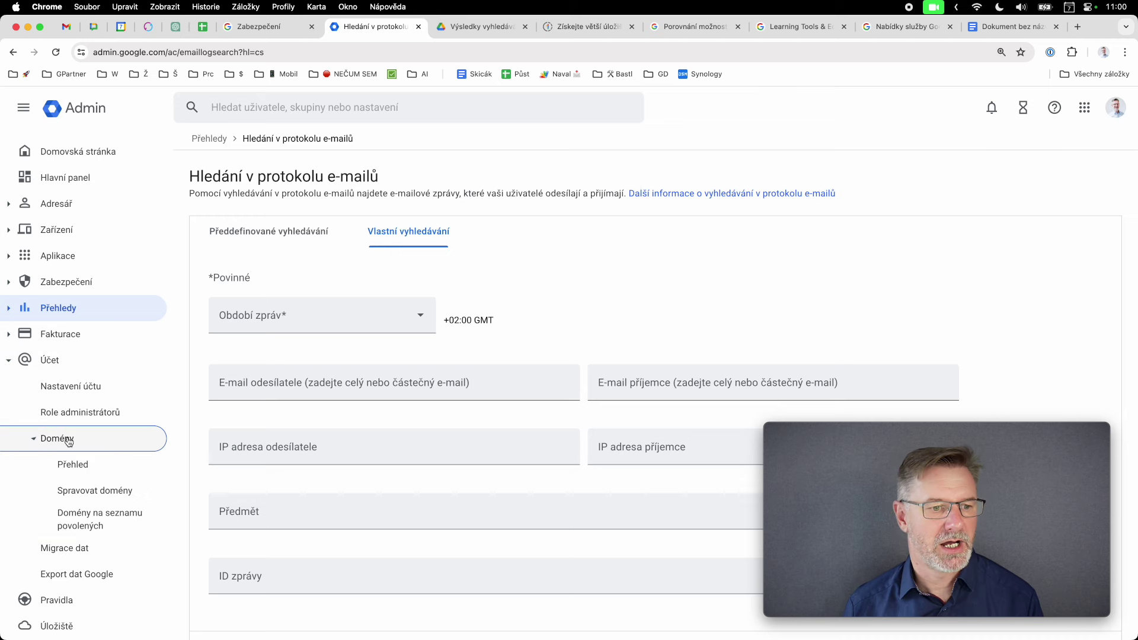
{"action": "left_click", "coordinate": [87, 503]}
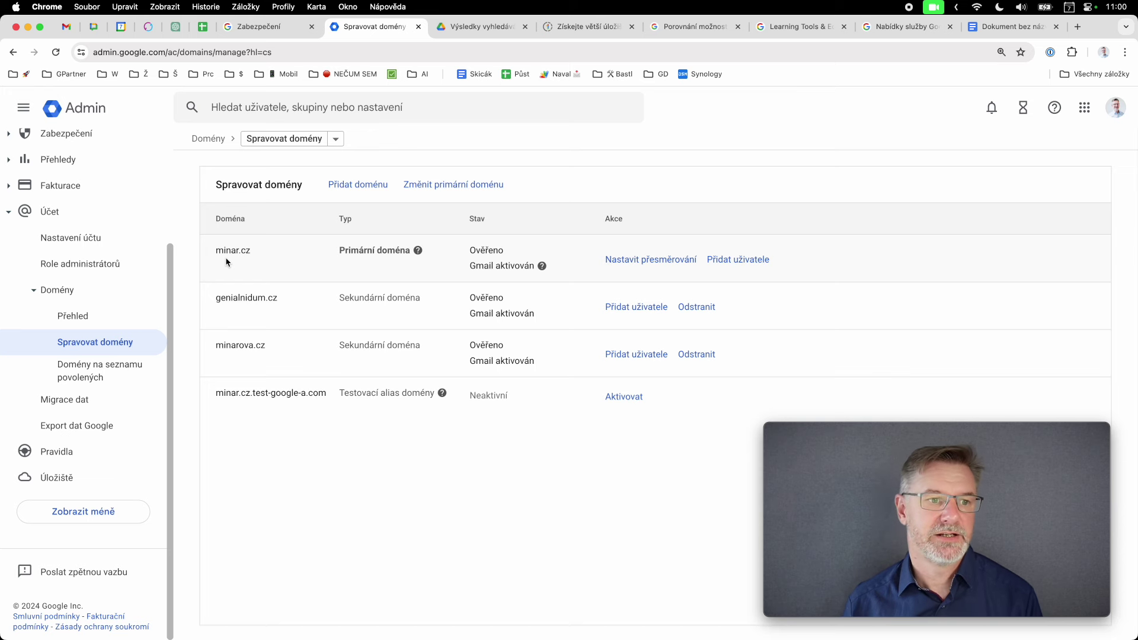
Return to the list of users (Uživatelé) in the directory
{"action": "scroll", "coordinate": [84, 198], "scroll_direction": "up", "scroll_amount": 5}
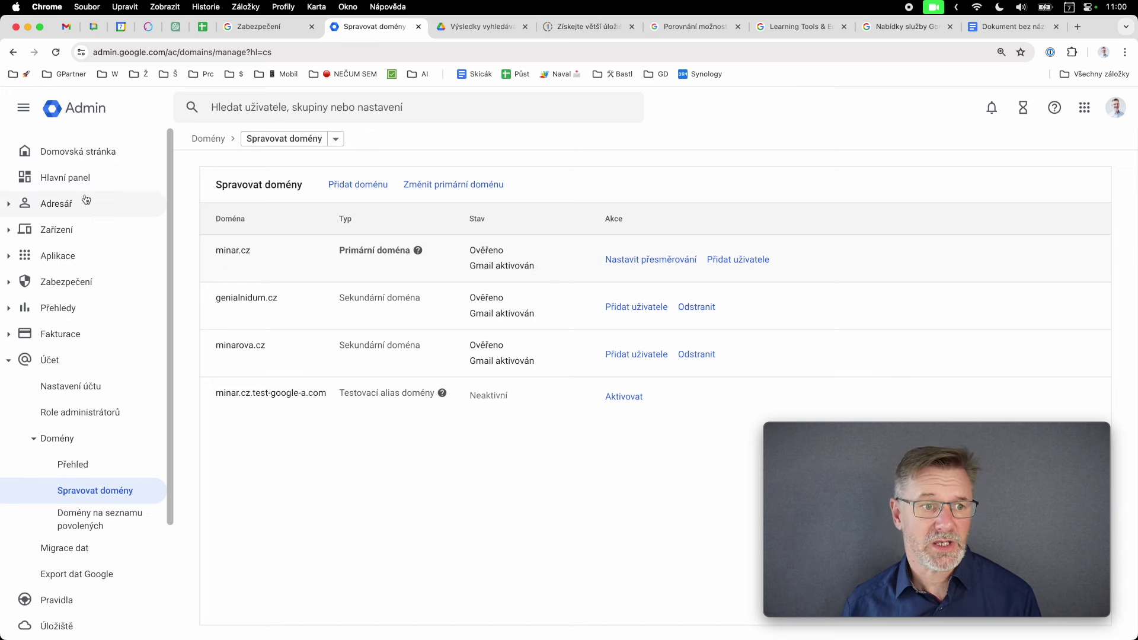
{"action": "left_click", "coordinate": [77, 206]}
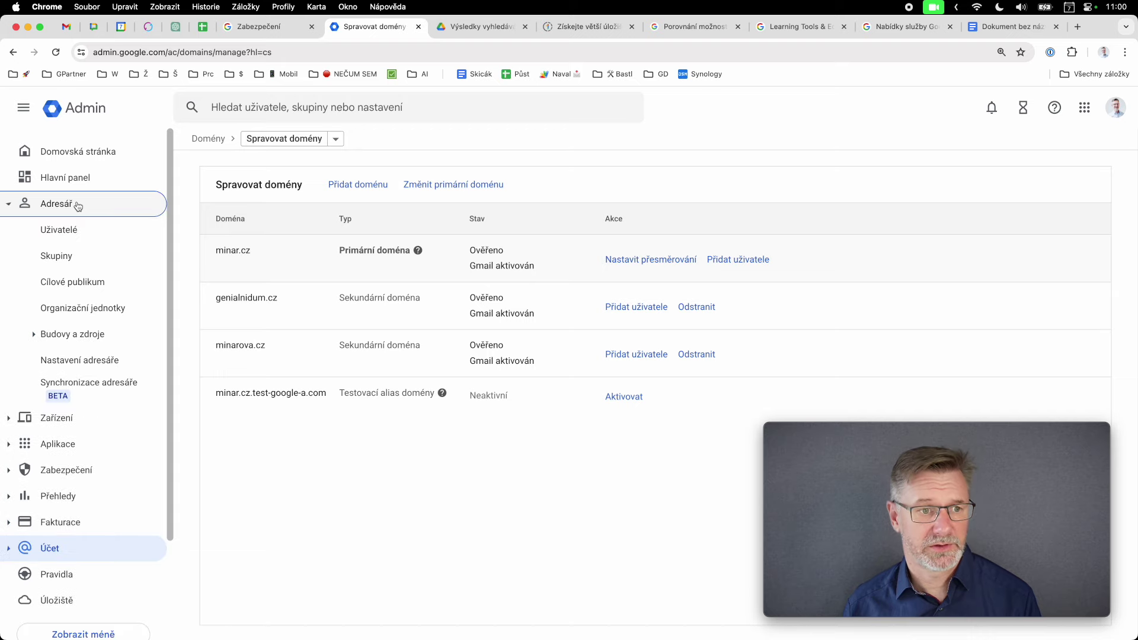
{"action": "left_click", "coordinate": [71, 229]}
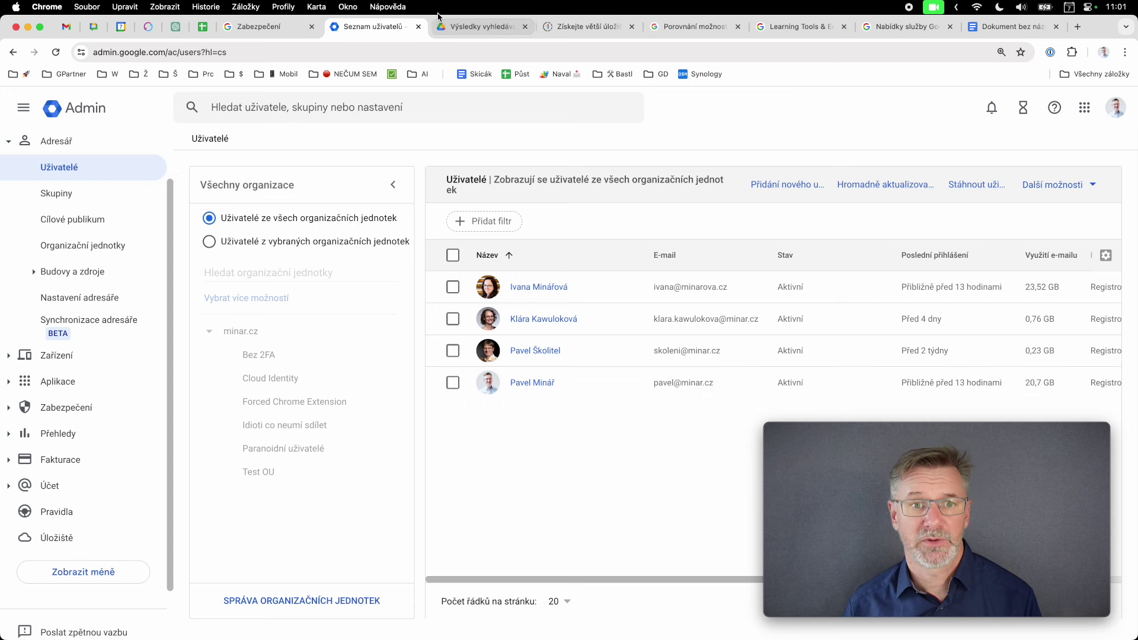
Switch to Google Drive and look through the folders and files in Můj disk
{"action": "left_click", "coordinate": [453, 25]}
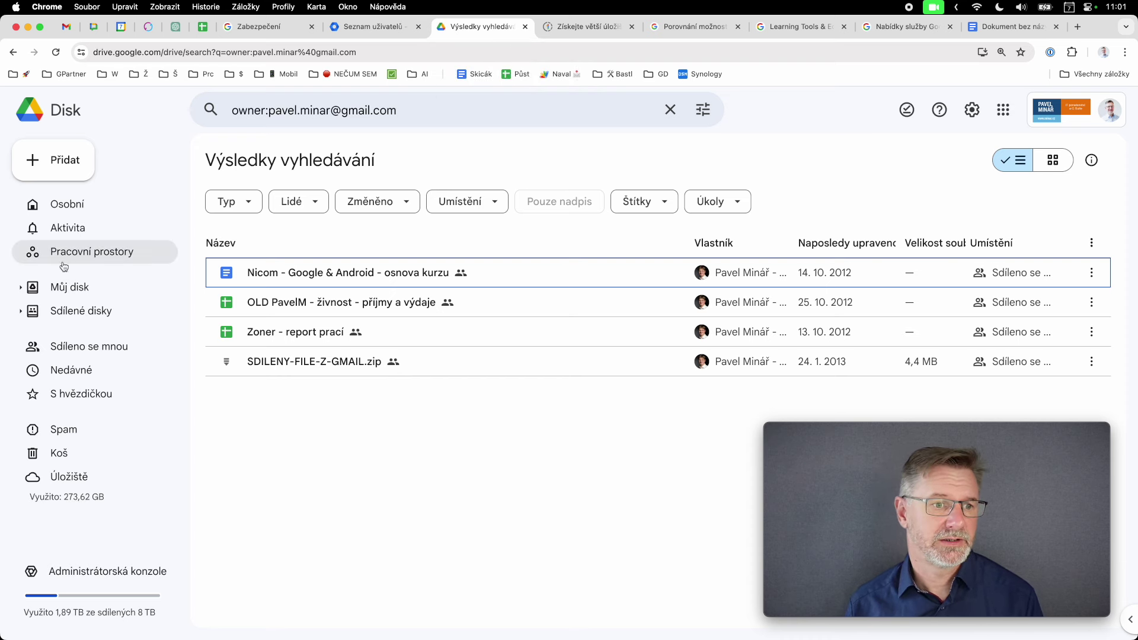
{"action": "left_click", "coordinate": [59, 290]}
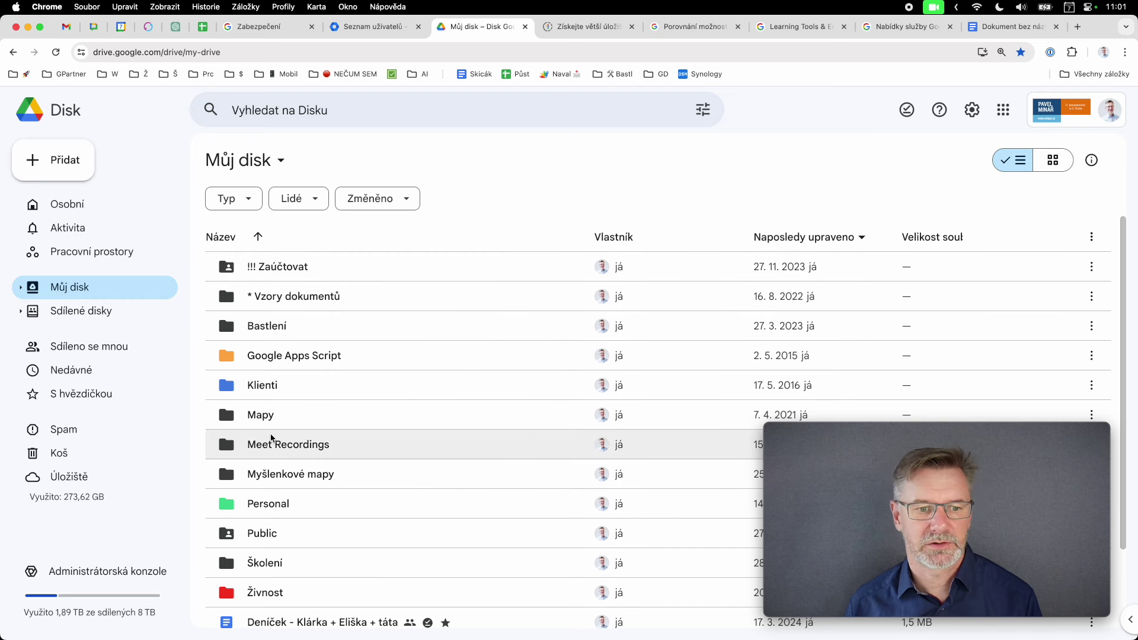
{"action": "scroll", "coordinate": [373, 502], "scroll_direction": "down", "scroll_amount": 3}
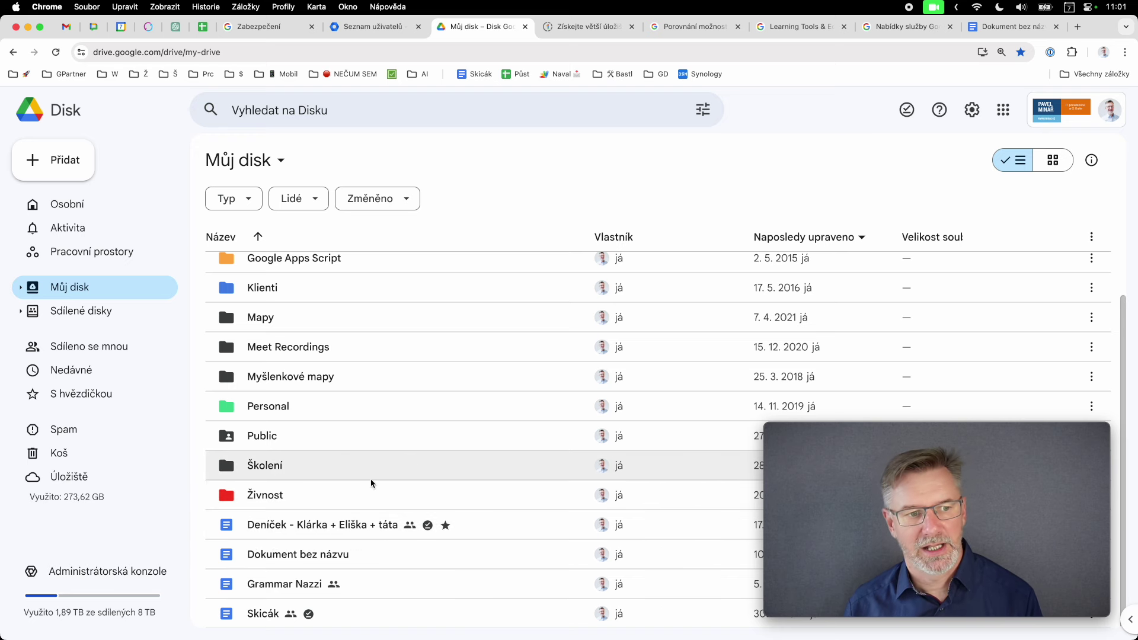
{"action": "scroll", "coordinate": [371, 482], "scroll_direction": "up", "scroll_amount": 3}
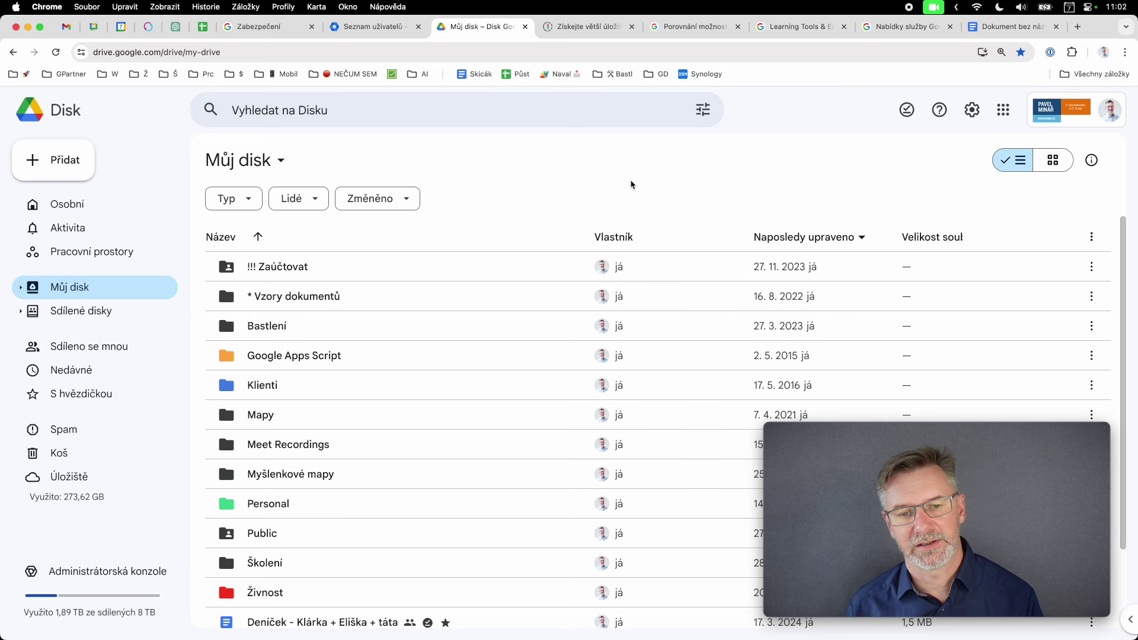
Search Drive for files owned by the personal Gmail address using the owner: operator
{"action": "left_click", "coordinate": [272, 112]}
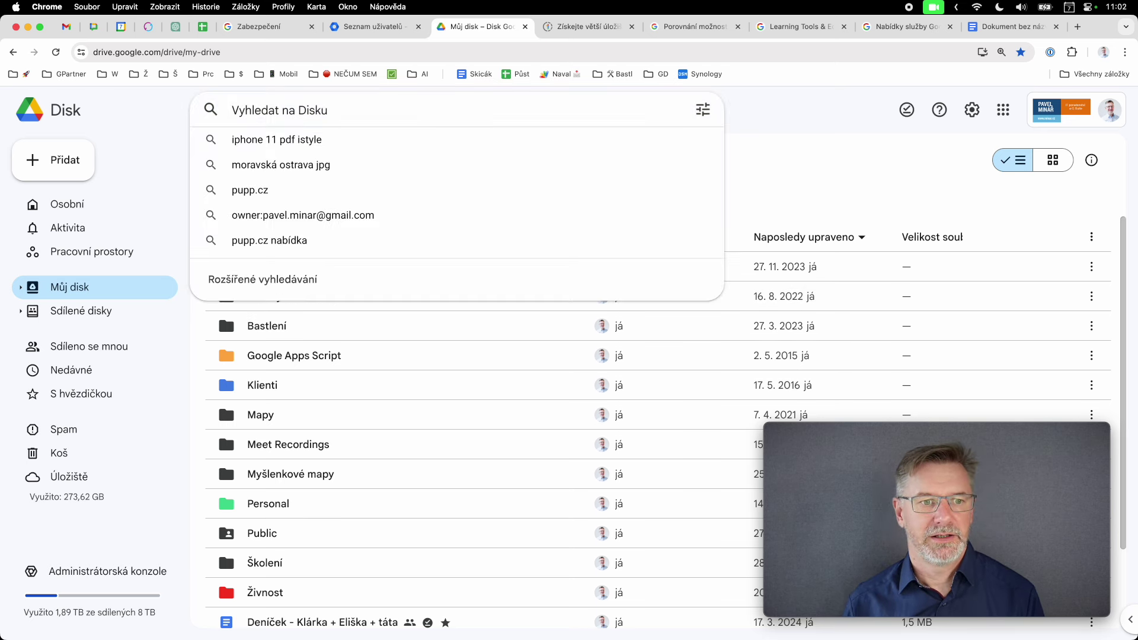
{"action": "type", "text": "ow"}
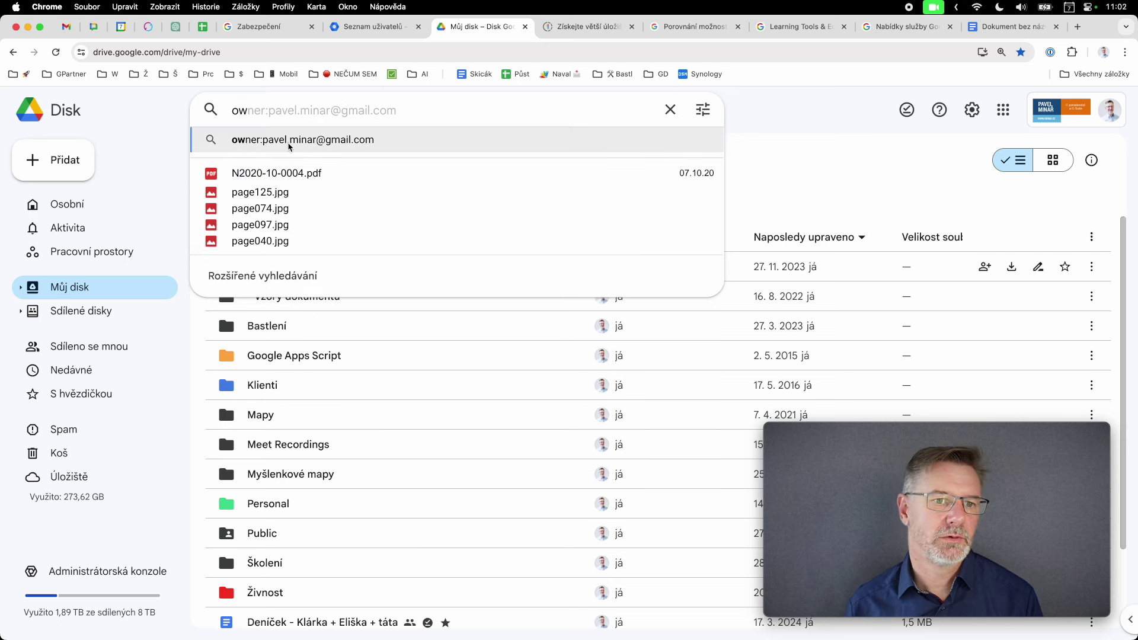
{"action": "left_click", "coordinate": [343, 150]}
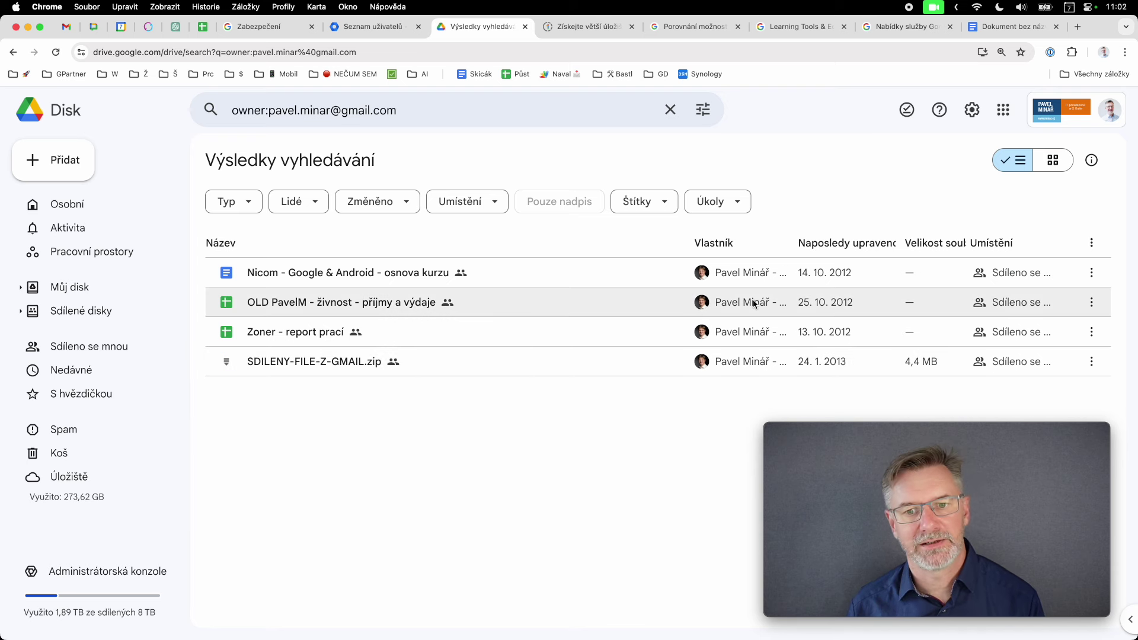
{"action": "mouse_move", "coordinate": [754, 305]}
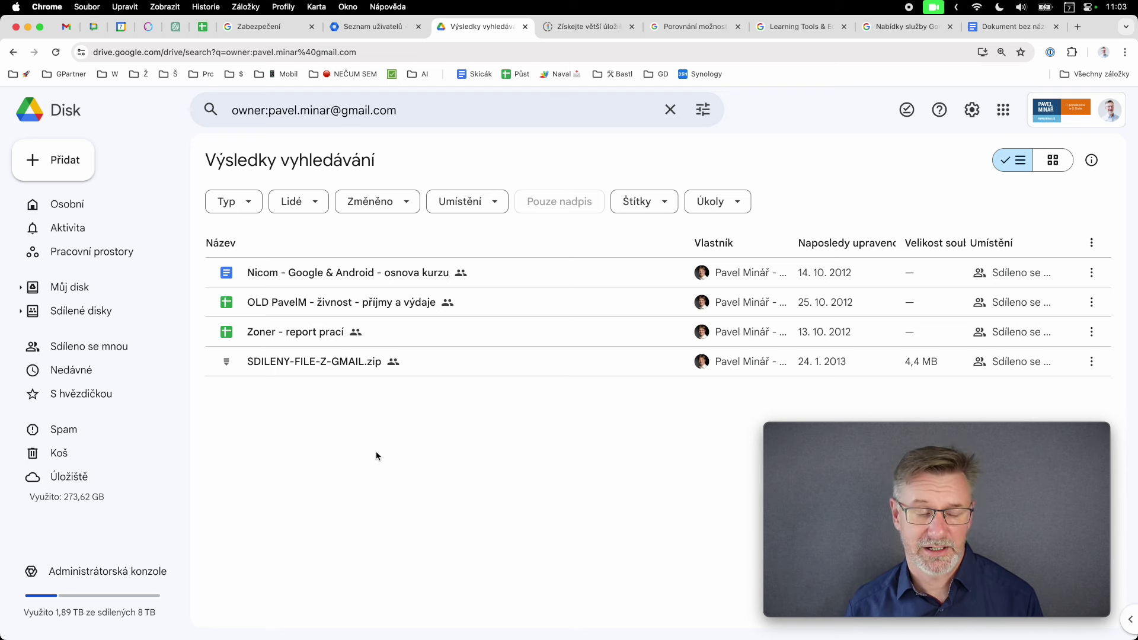
Expand the shared drives (Sdílené disky) and open the Finance shared drive
{"action": "left_click", "coordinate": [21, 312]}
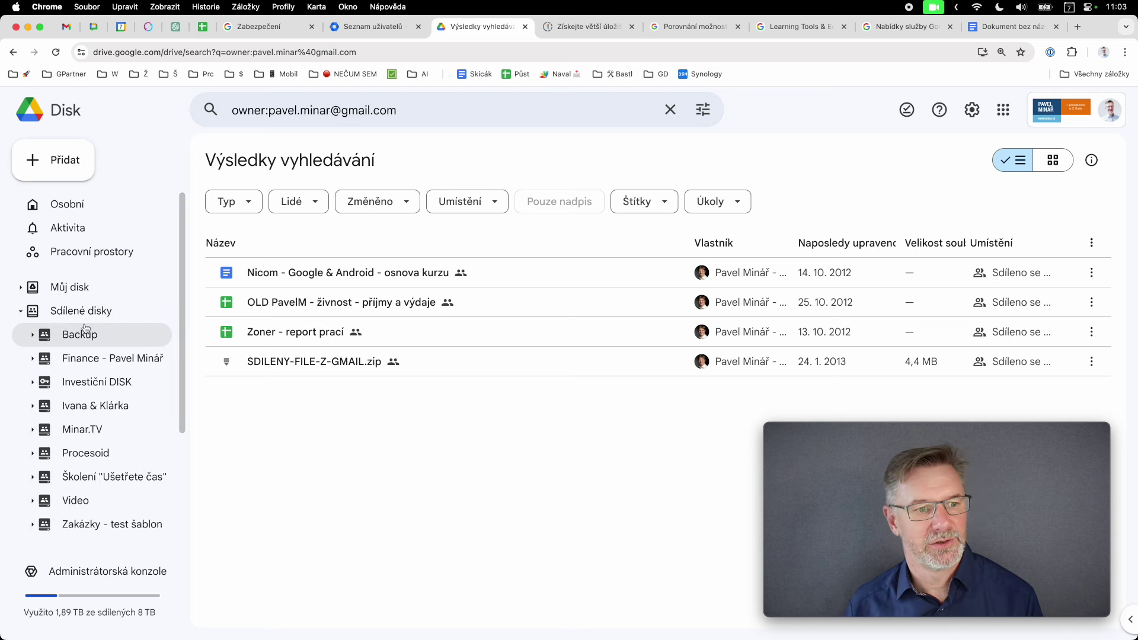
{"action": "scroll", "coordinate": [106, 323], "scroll_direction": "down", "scroll_amount": 1}
{"action": "left_click", "coordinate": [130, 327]}
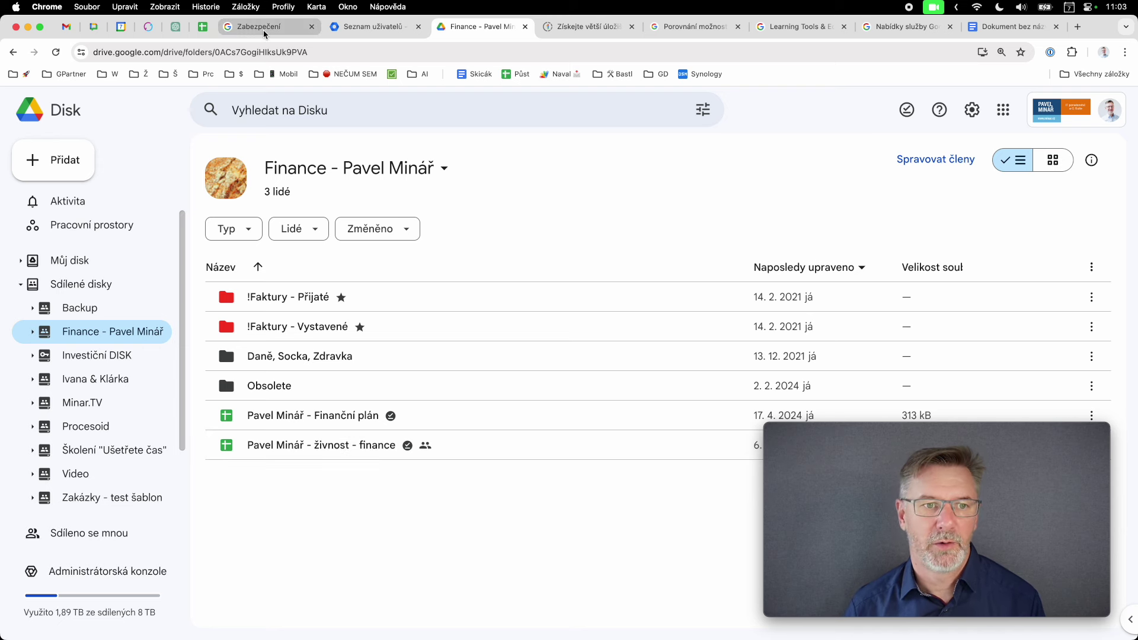
Return to the Admin console home page, view the support assistant (Podpora) in the middle of the screen, and close it
{"action": "left_click", "coordinate": [368, 27]}
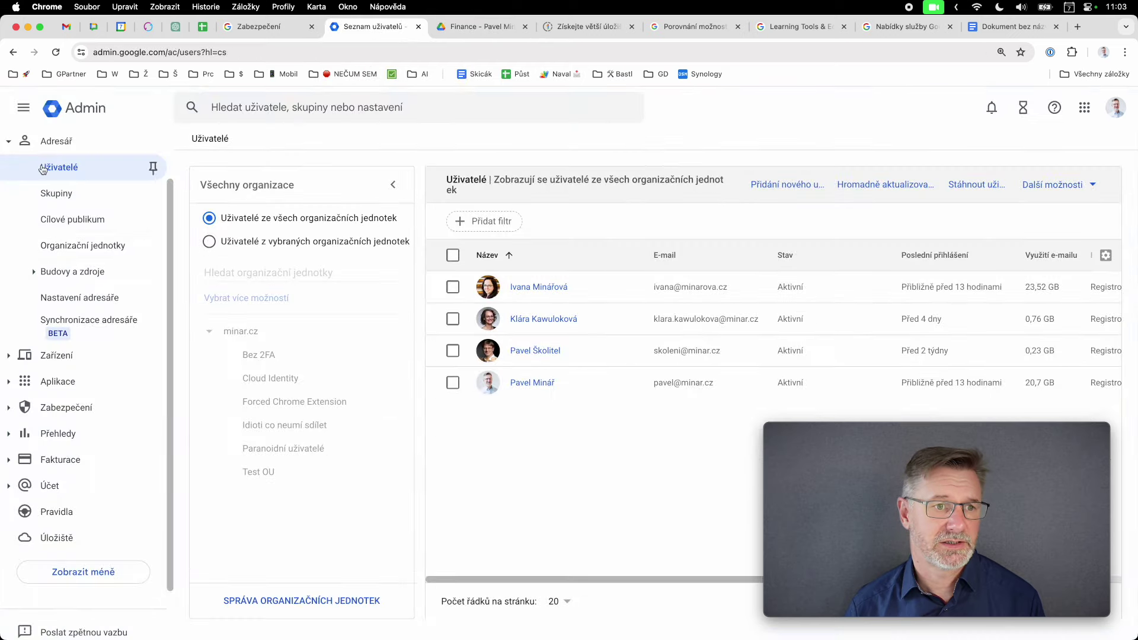
{"action": "left_click", "coordinate": [75, 112]}
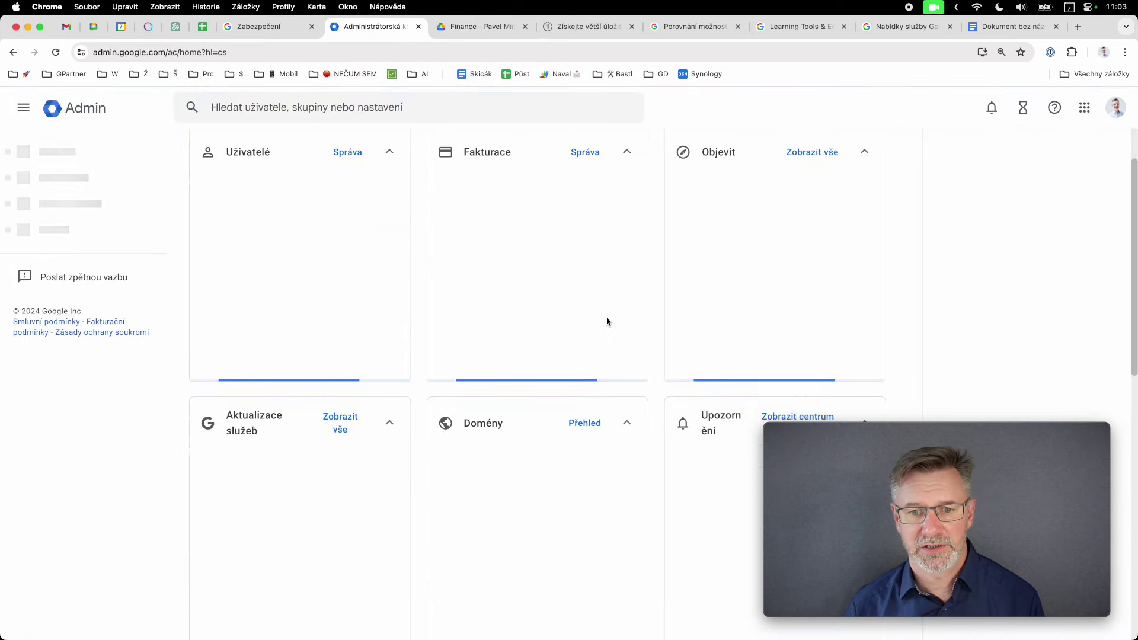
{"action": "scroll", "coordinate": [607, 322], "scroll_direction": "down", "scroll_amount": 5}
{"action": "left_click", "coordinate": [705, 417]}
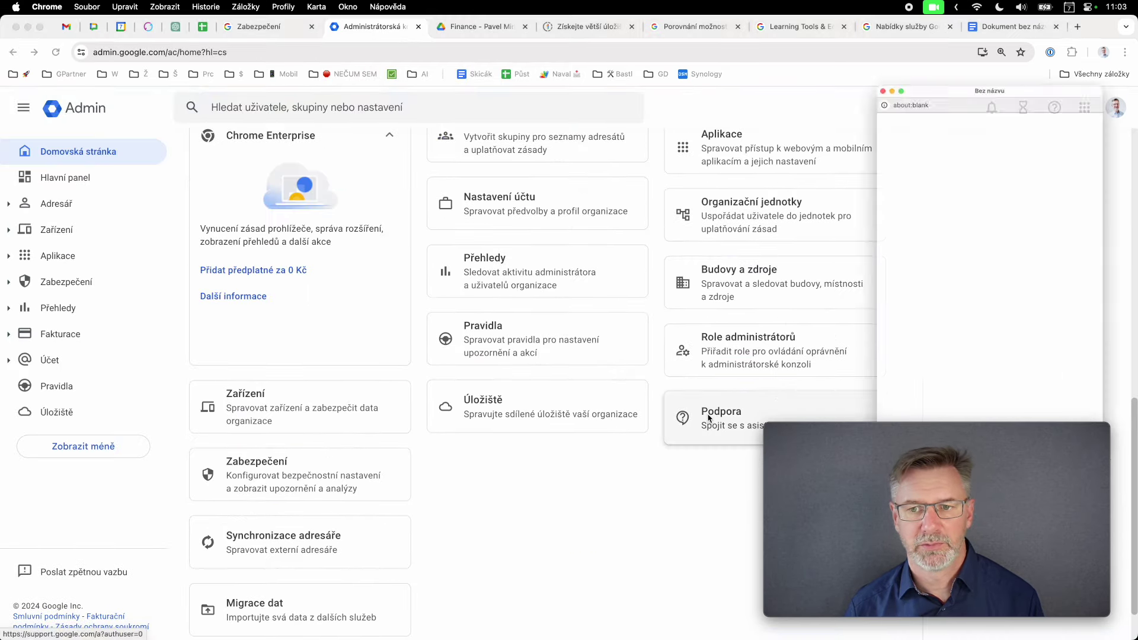
{"action": "left_click_drag", "start_coordinate": [949, 42], "coordinate": [497, 90]}
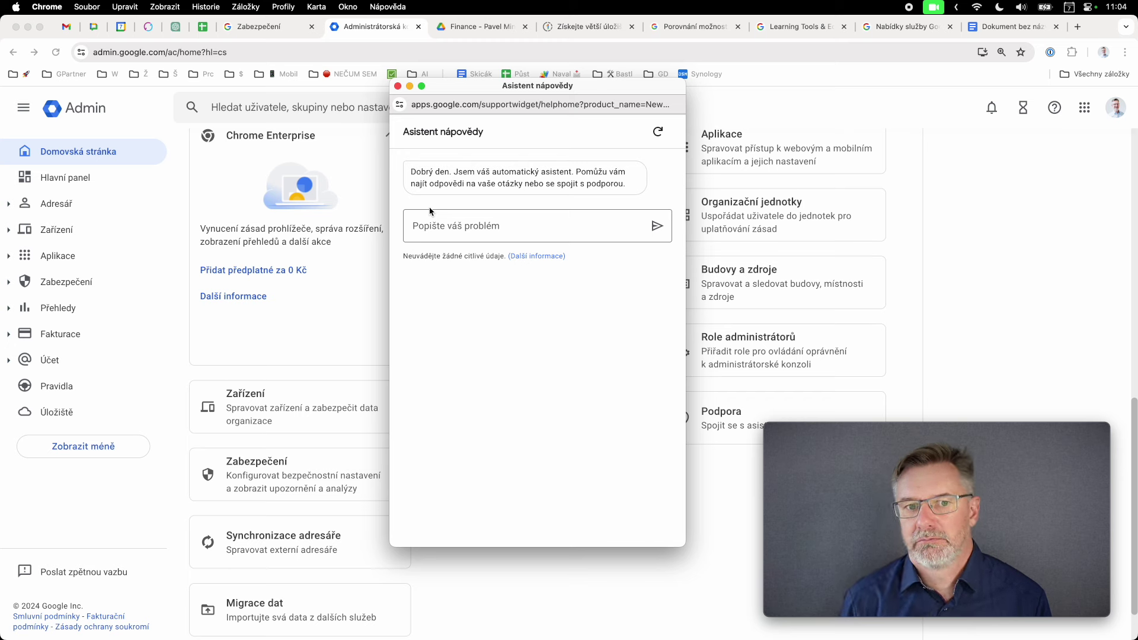
{"action": "left_click", "coordinate": [397, 85]}
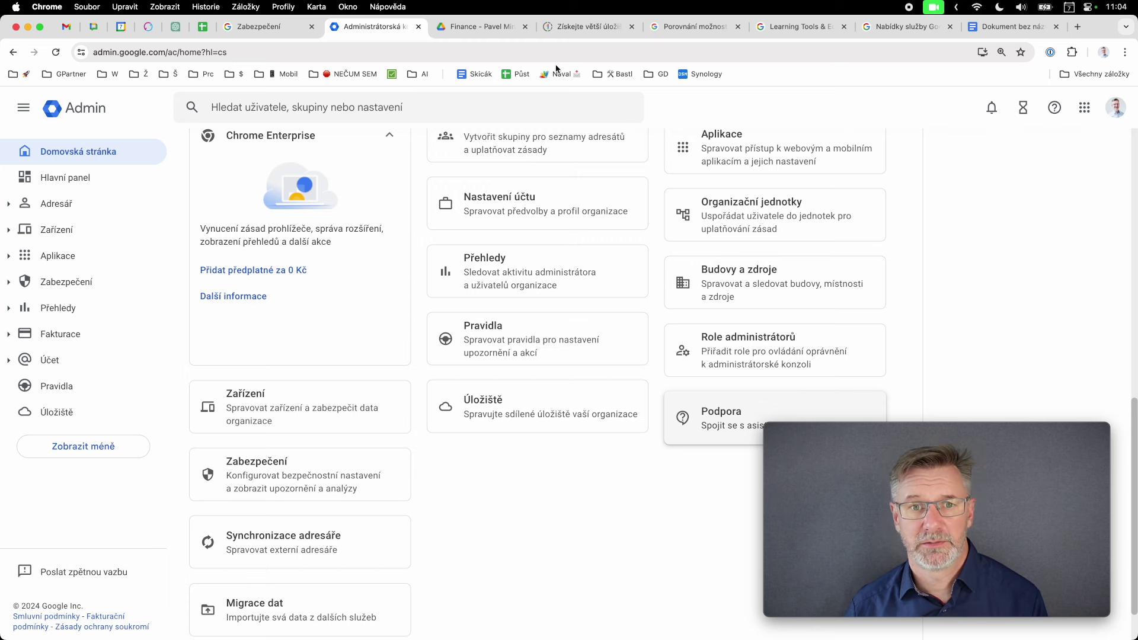
View the Google One overview page and the Google Workspace pricing page
{"action": "left_click", "coordinate": [567, 29]}
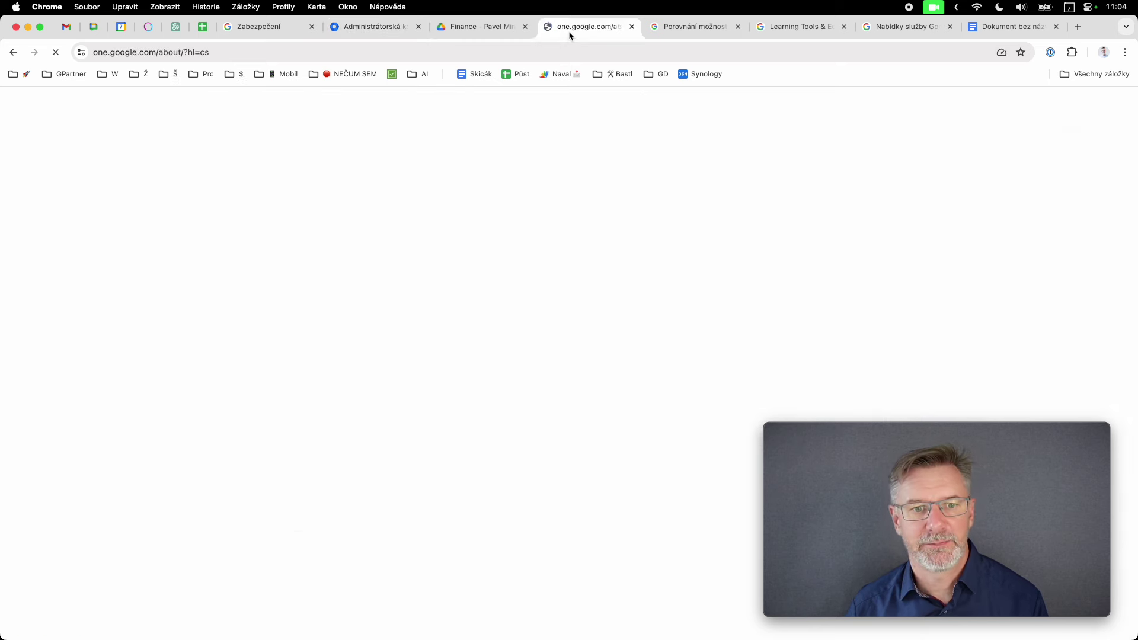
{"action": "scroll", "coordinate": [462, 334], "scroll_direction": "down", "scroll_amount": 1}
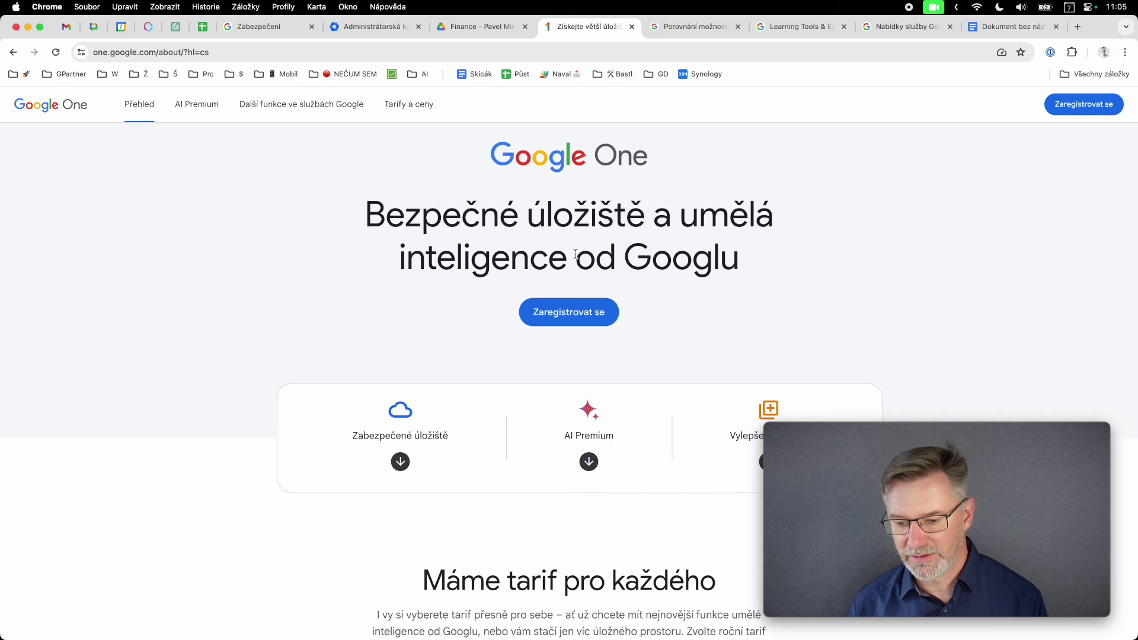
{"action": "key", "text": "ctrl+Tab"}
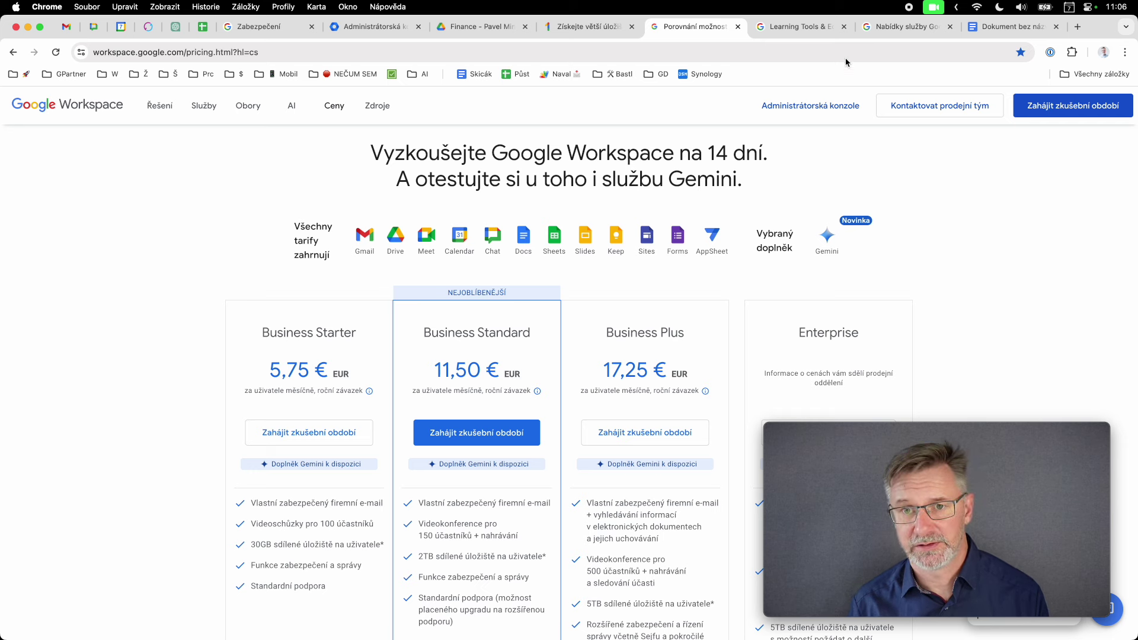
View the Google Workspace for Education overview and the Workspace offers comparison for nonprofit organizations
{"action": "left_click", "coordinate": [809, 30]}
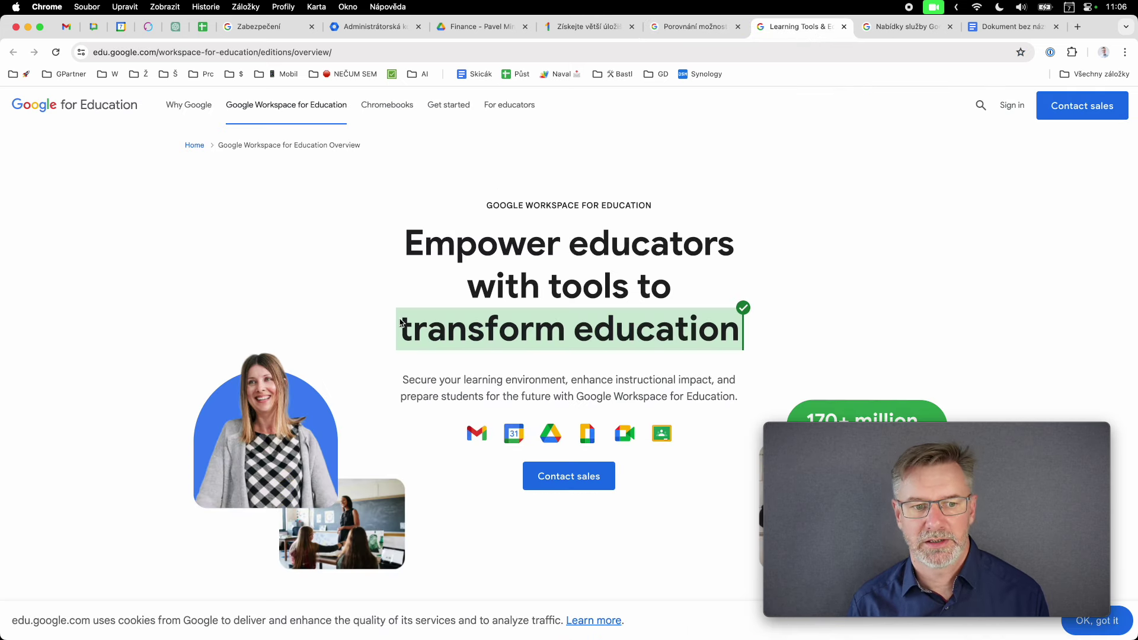
{"action": "left_click", "coordinate": [898, 27]}
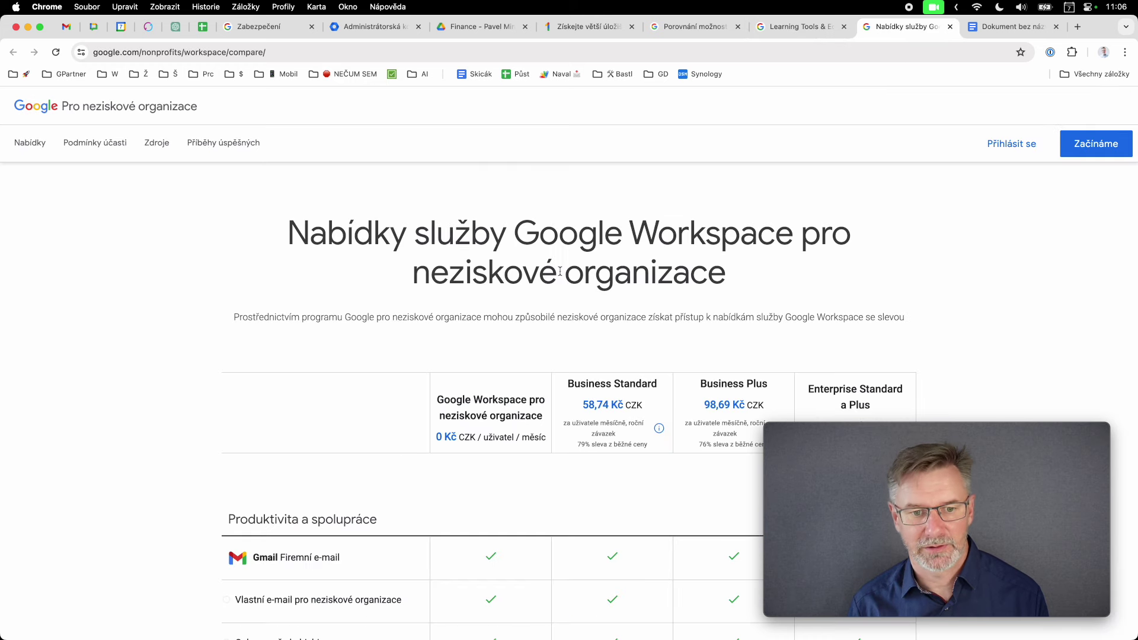